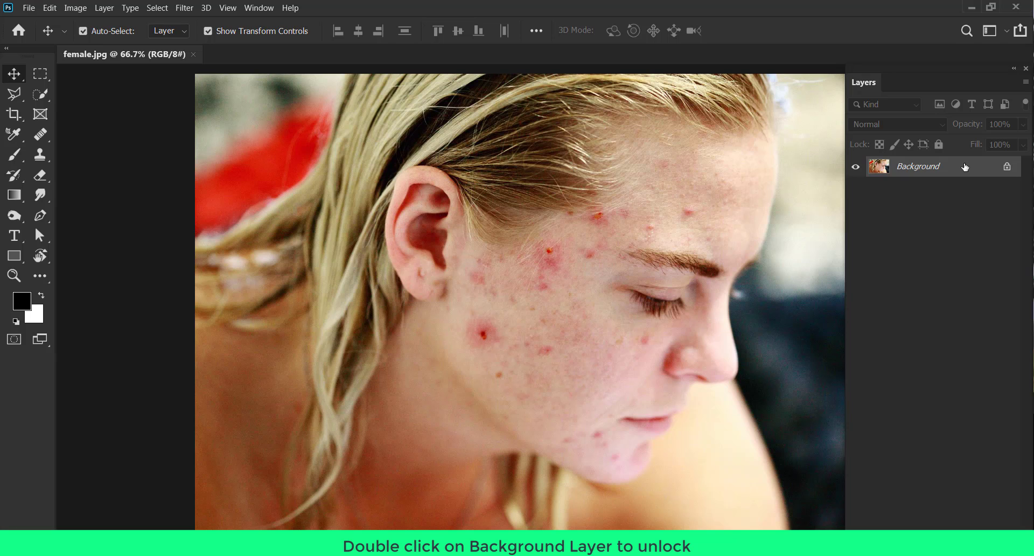
Convert the Background into Layer 0 and duplicate it as Layer 0 copy for retouching.
double_click(965, 167)
left_click(627, 181)
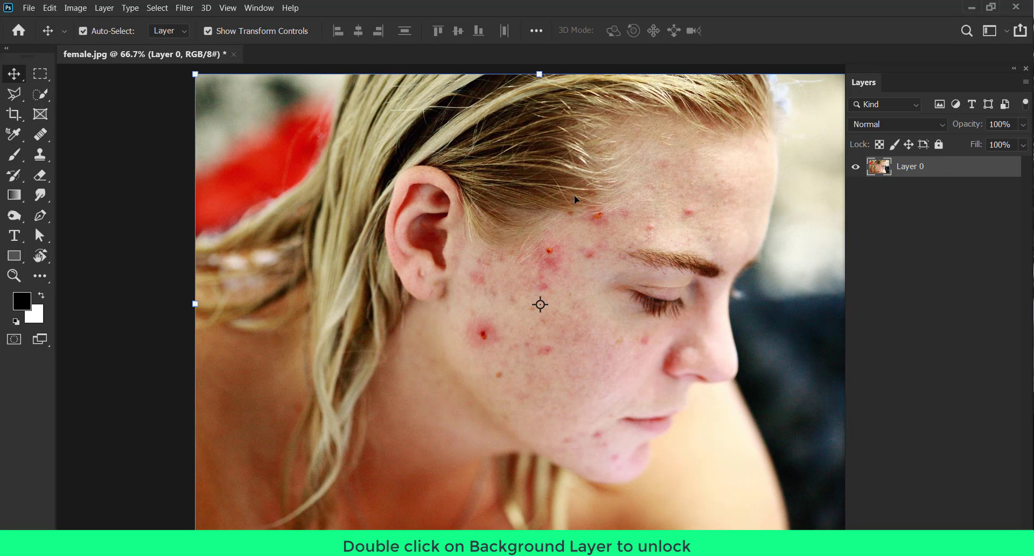
left_click_drag(958, 172, 981, 538)
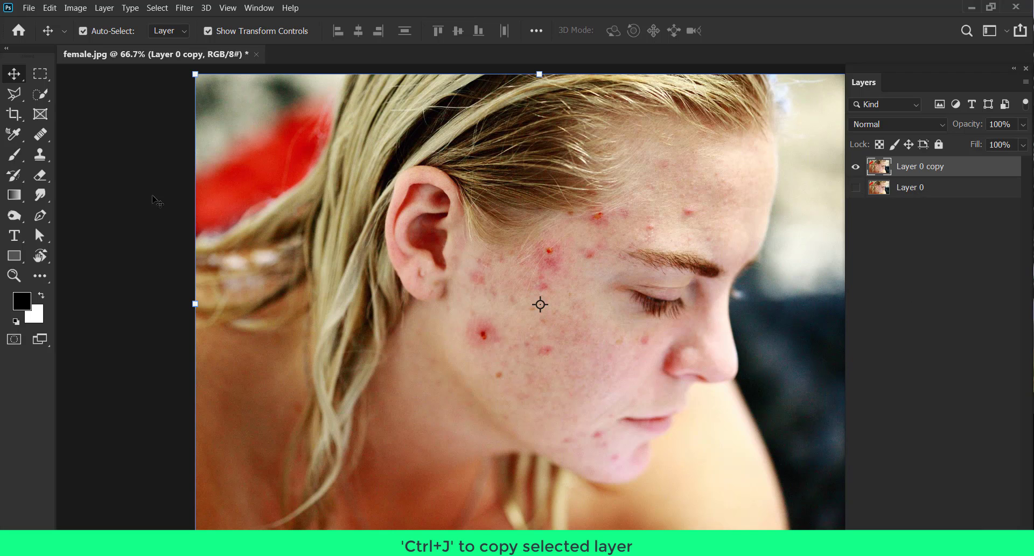
left_click(128, 200)
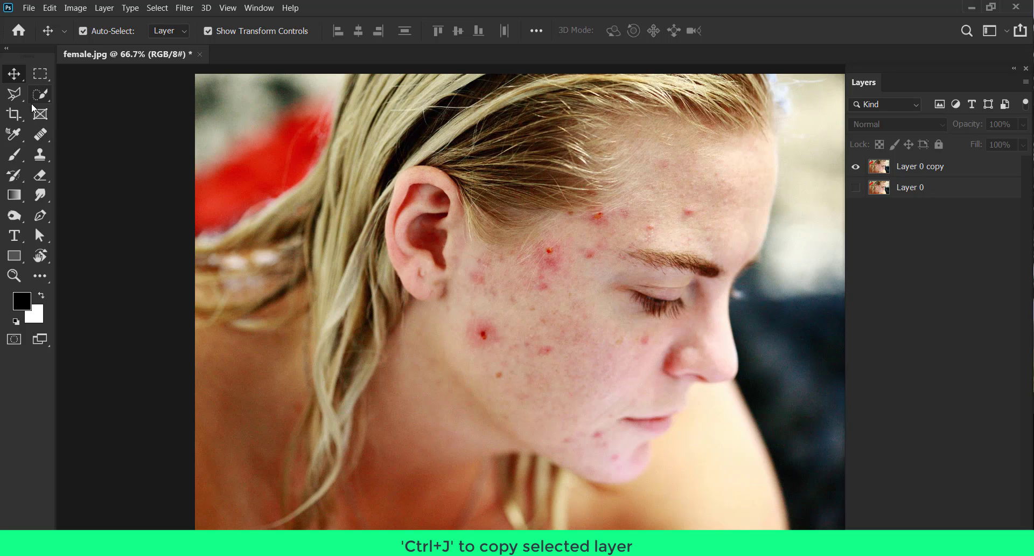
left_click(38, 138)
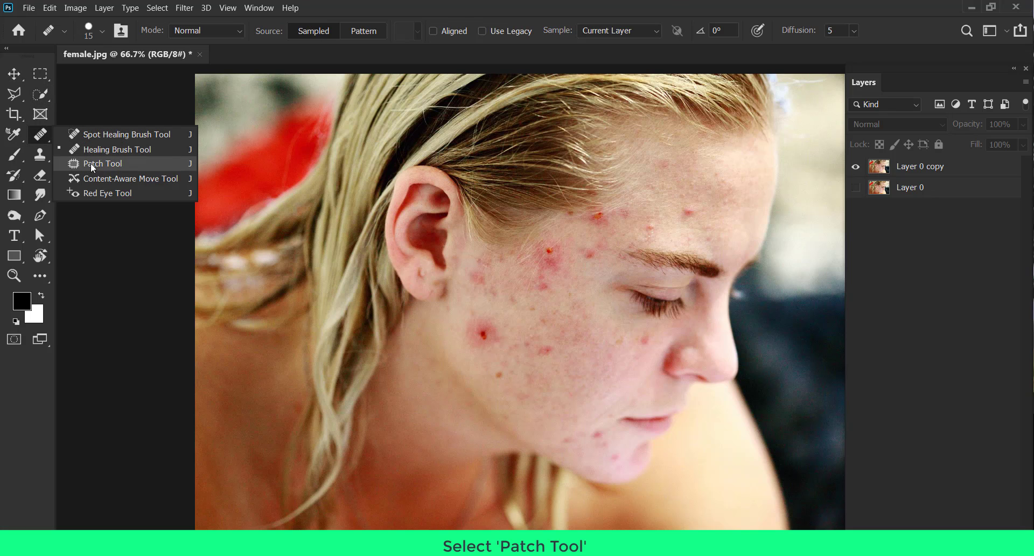
With the Patch Tool at 200%, patch the large red cheek pimple with clear skin from the right.
left_click(119, 164)
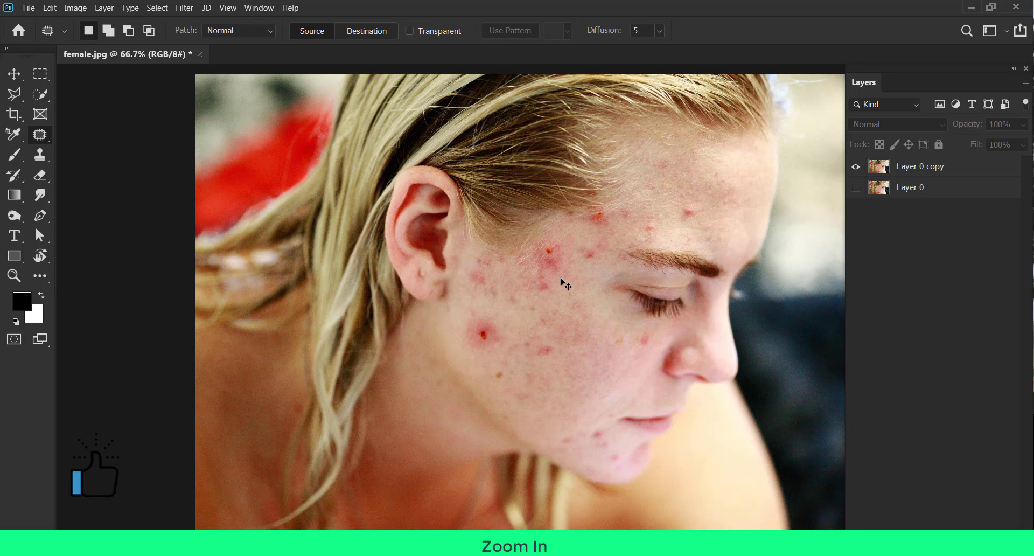
scroll(539, 302, "up", 2)
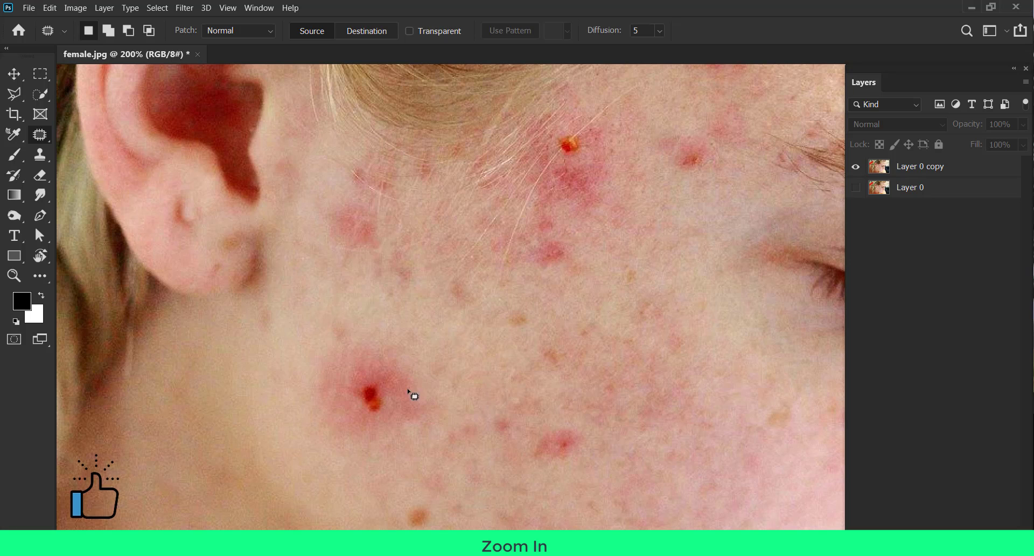
left_click_drag(424, 397, 424, 394)
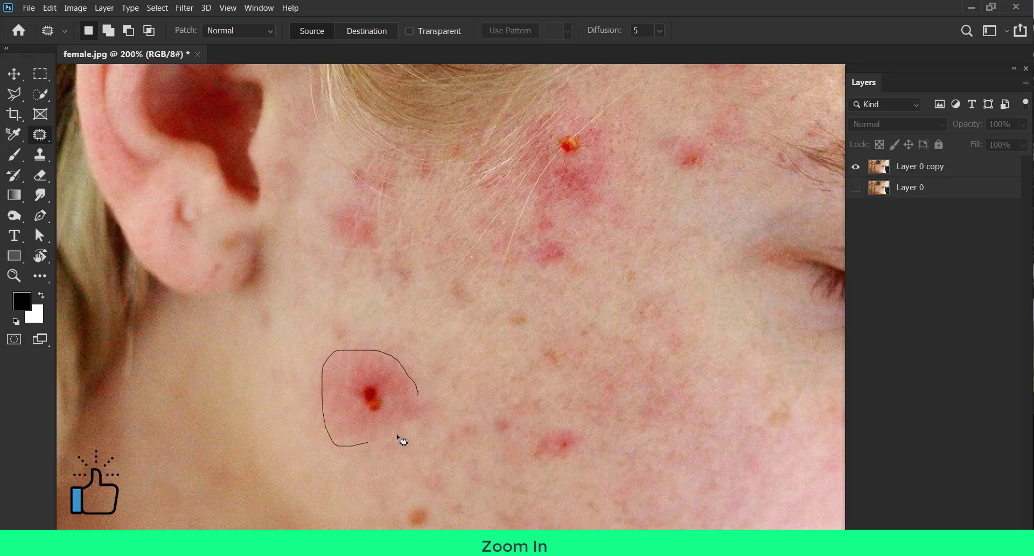
left_click(922, 168)
left_click_drag(367, 409, 555, 398)
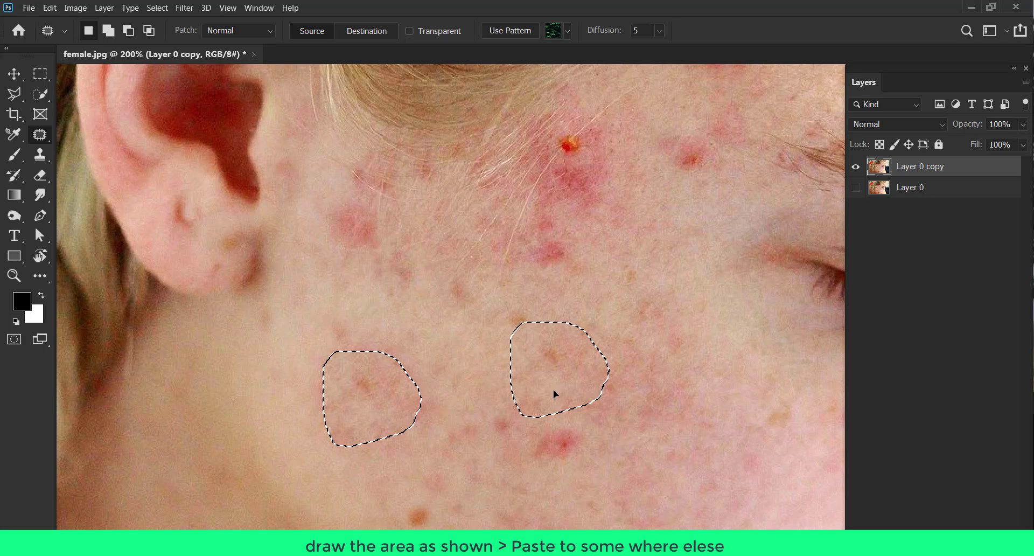
Patch two more small red spots lower on the cheek with nearby clear skin.
left_click_drag(533, 474, 525, 475)
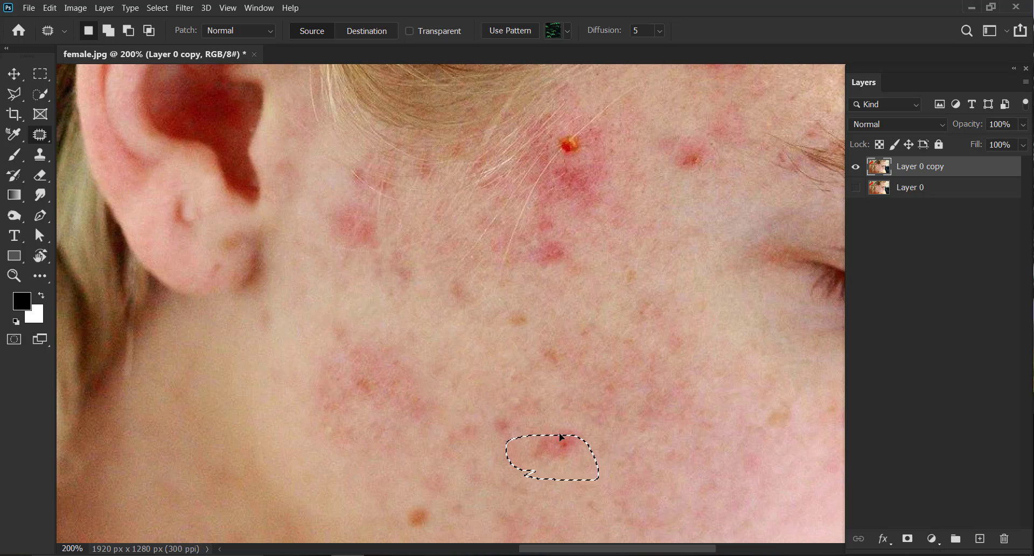
scroll(429, 437, "down", 2)
scroll(430, 437, "right", 1)
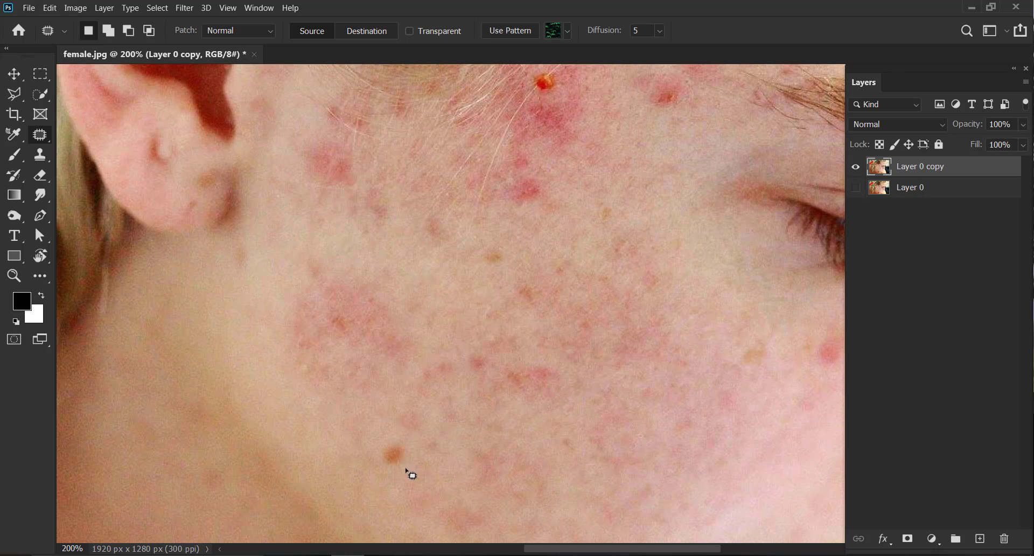
left_click_drag(458, 487, 457, 485)
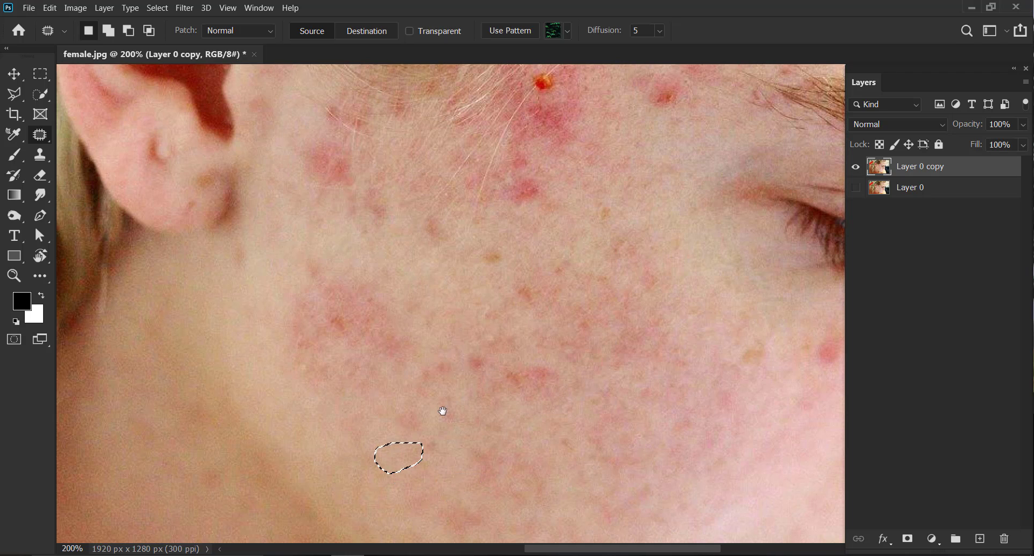
scroll(441, 411, "up", 1)
scroll(441, 410, "right", 1)
mouse_move(464, 408)
left_mouse_down()
mouse_move(520, 403)
mouse_move(467, 408)
left_mouse_up()
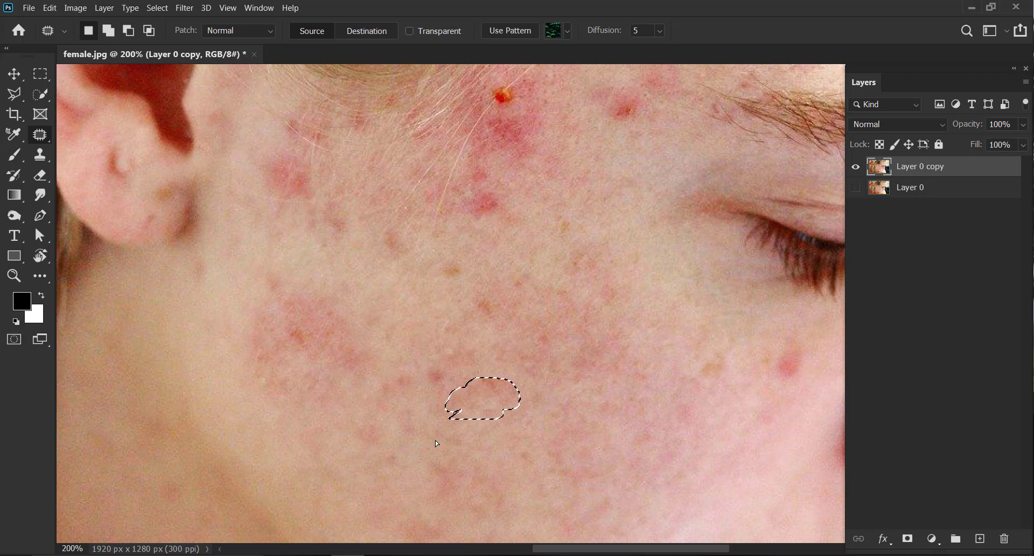
scroll(426, 443, "down", 2)
scroll(426, 443, "right", 2)
scroll(463, 342, "up", 1)
scroll(463, 342, "right", 1)
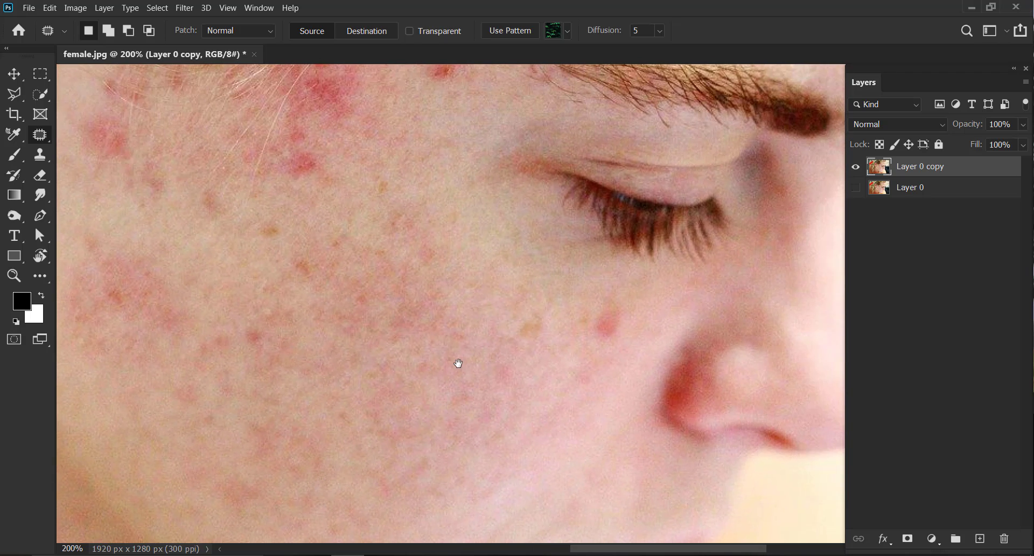
Patch the two neighbouring red spots below the eye with skin from the lower left.
mouse_move(511, 343)
left_mouse_down()
mouse_move(541, 322)
mouse_move(528, 345)
left_mouse_up()
left_click_drag(525, 330, 461, 381)
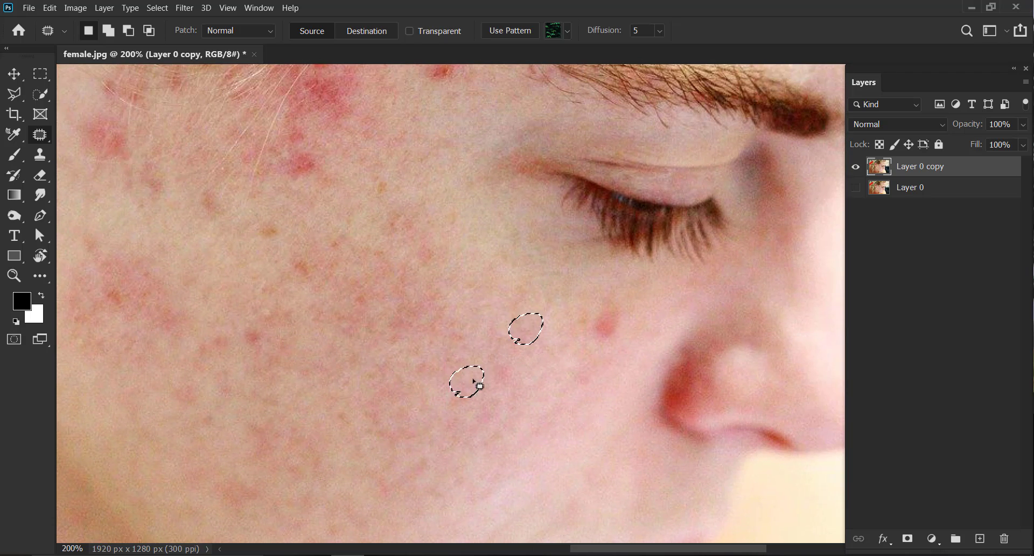
mouse_move(584, 335)
left_mouse_down()
mouse_move(623, 311)
mouse_move(586, 335)
left_mouse_up()
left_click_drag(601, 323, 531, 381)
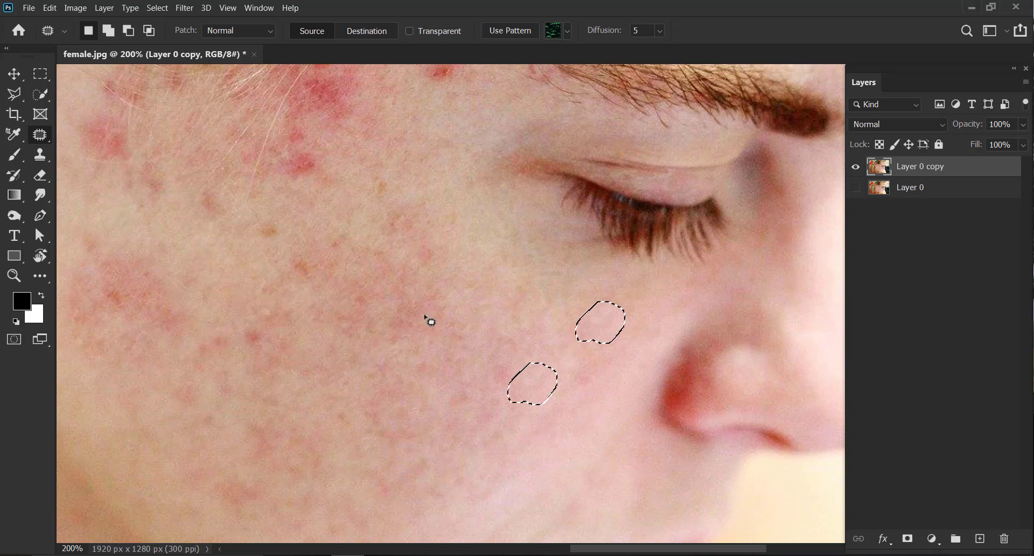
scroll(457, 388, "up", 2)
scroll(457, 388, "left", 1)
scroll(364, 425, "left", 1)
scroll(365, 425, "down", 1)
Patch the red blotch on the upper cheek with smoother skin from below-right.
mouse_move(341, 433)
left_mouse_down()
mouse_move(373, 426)
mouse_move(469, 478)
left_mouse_up()
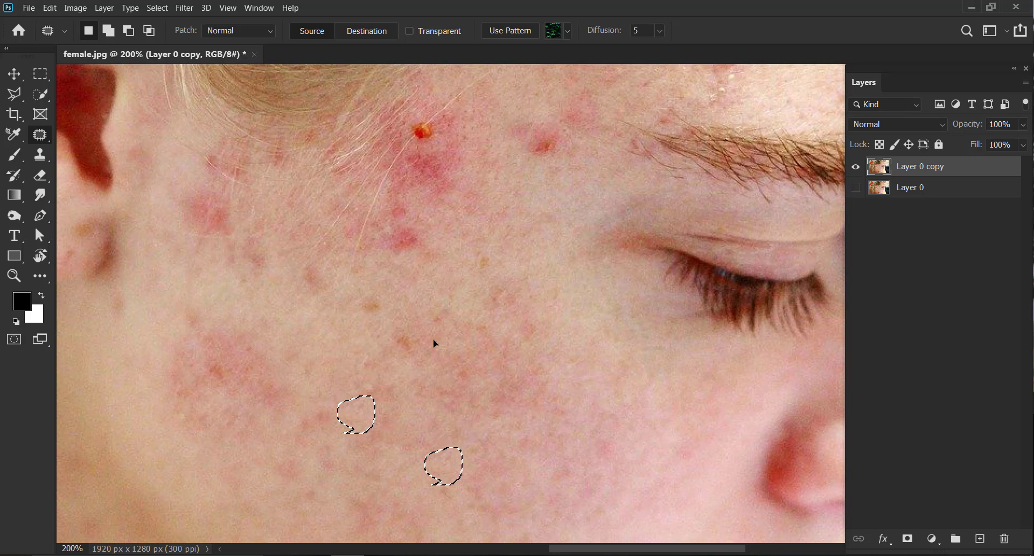
mouse_move(397, 324)
left_mouse_down()
mouse_move(396, 368)
mouse_move(452, 412)
left_mouse_up()
left_click(213, 433)
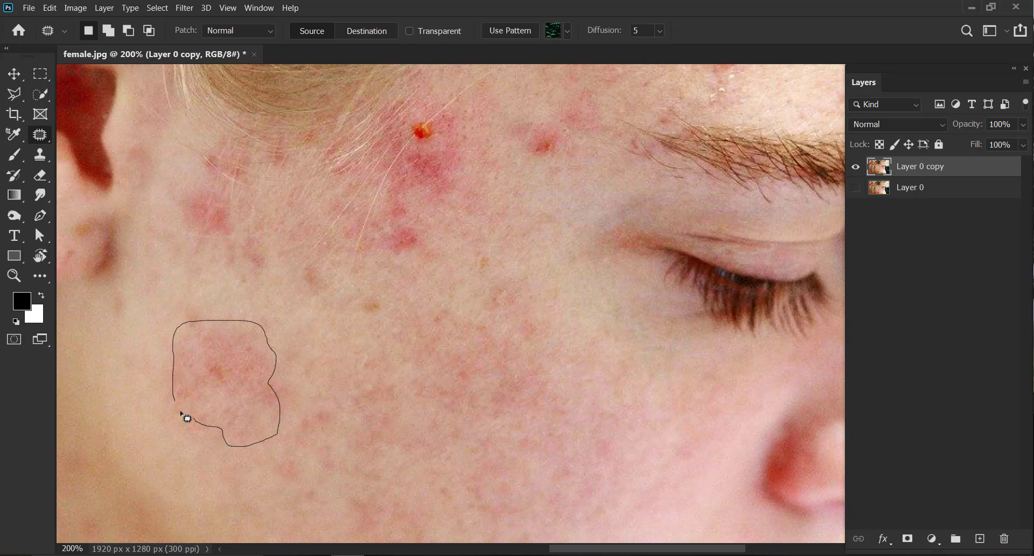
mouse_move(187, 418)
left_mouse_down()
mouse_move(175, 401)
mouse_move(410, 420)
left_mouse_up()
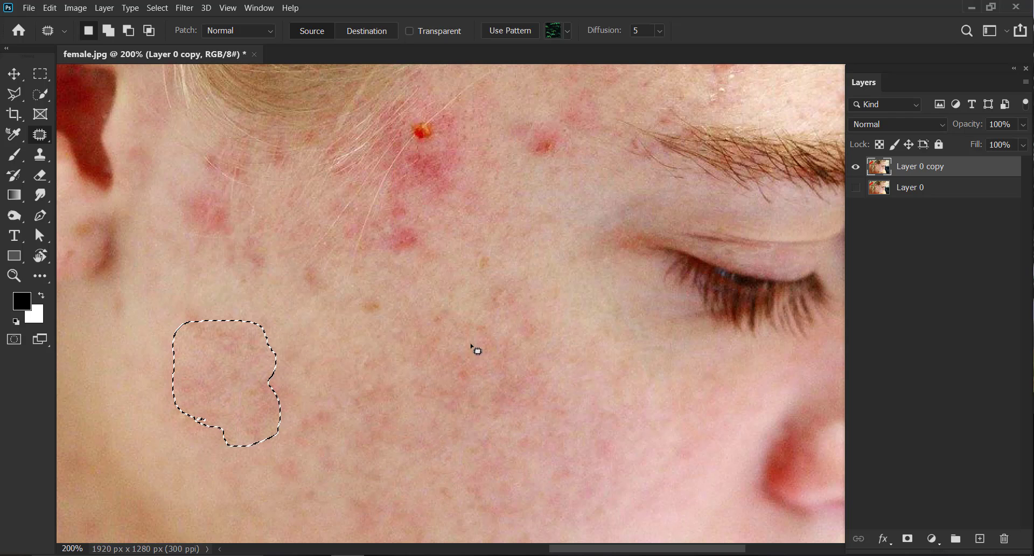
left_click(284, 462)
Outline the larger red cheek blotch and heal it with skin from the lower right.
left_click_drag(303, 383, 337, 462)
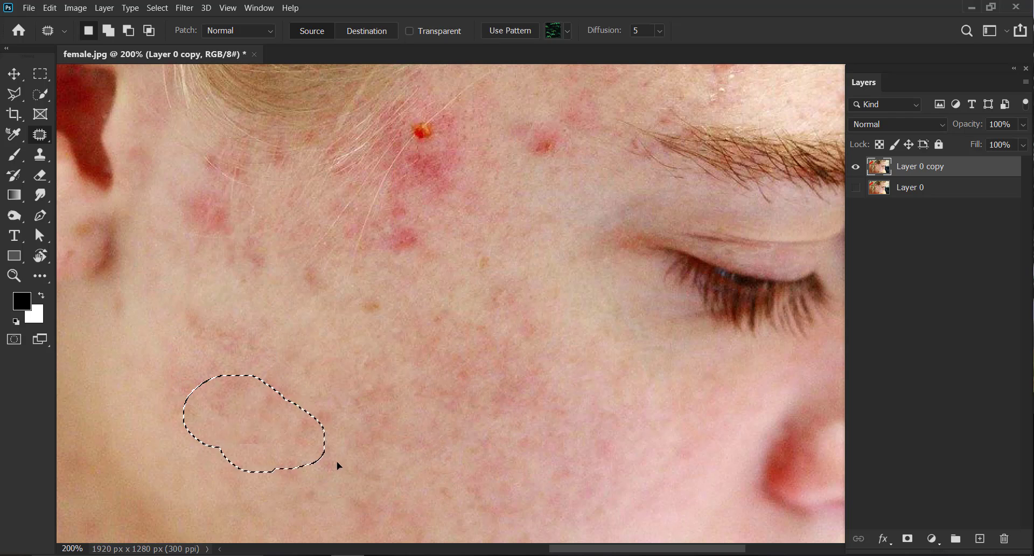
left_click_drag(196, 360, 406, 462)
mouse_move(240, 440)
left_mouse_down()
mouse_move(298, 430)
mouse_move(291, 439)
mouse_move(452, 483)
left_mouse_up()
mouse_move(356, 330)
left_mouse_down()
mouse_move(355, 305)
mouse_move(337, 368)
left_mouse_up()
mouse_move(227, 416)
left_mouse_down()
mouse_move(309, 378)
mouse_move(272, 416)
left_mouse_up()
left_click_drag(288, 380, 397, 461)
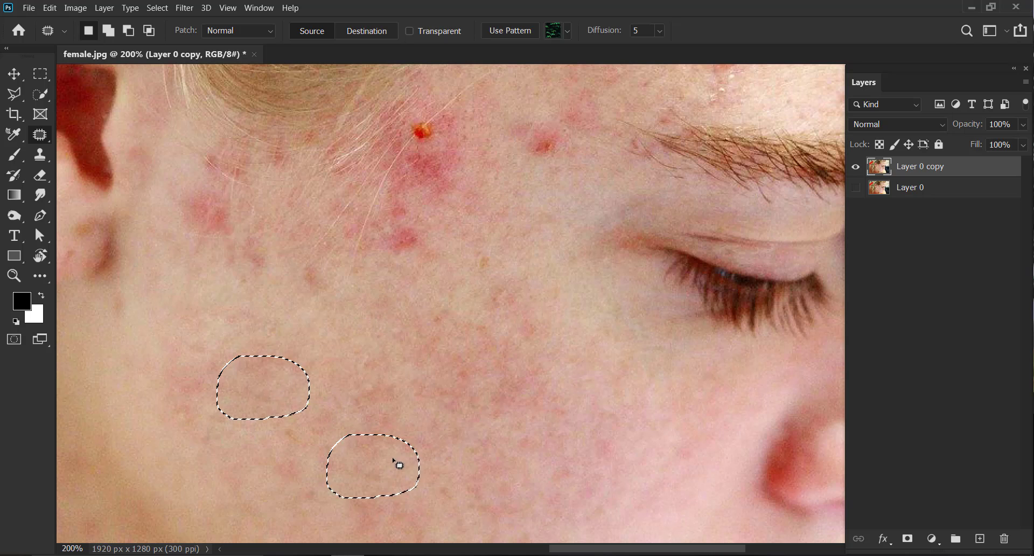
Patch two more spots higher on the cheek with clear skin from lower down.
mouse_move(438, 302)
left_mouse_down()
mouse_move(437, 336)
mouse_move(392, 364)
left_mouse_up()
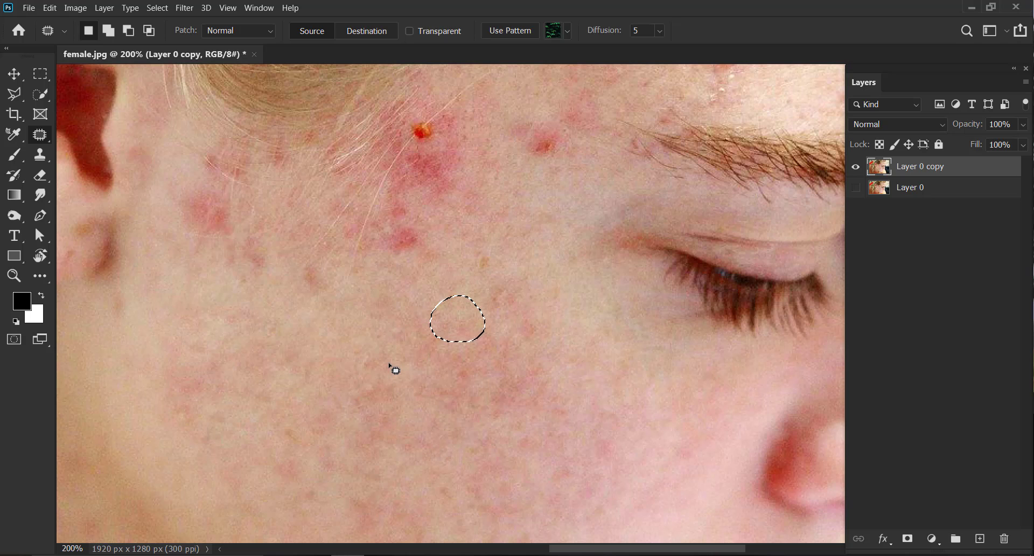
mouse_move(533, 302)
left_mouse_down()
mouse_move(499, 316)
mouse_move(439, 386)
left_mouse_up()
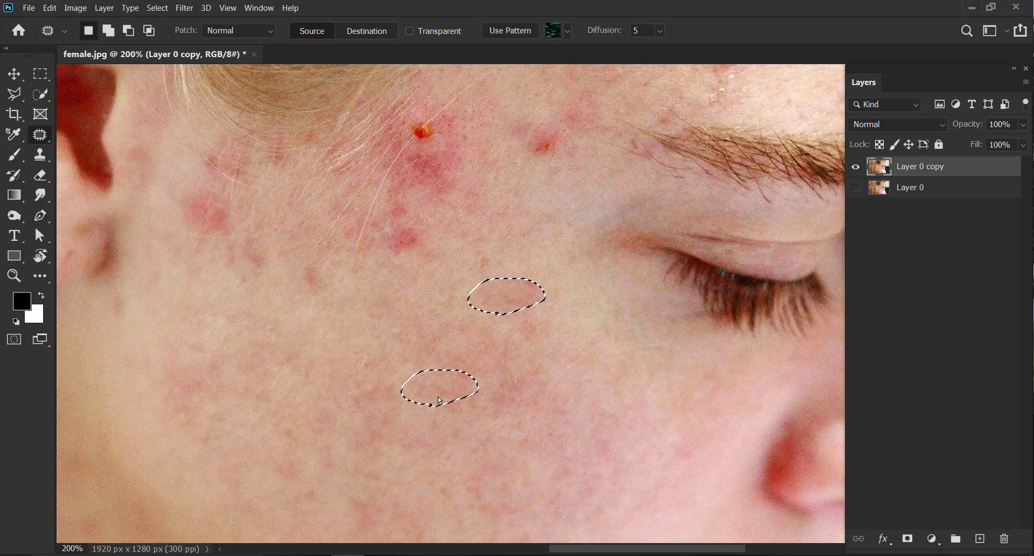
mouse_move(506, 316)
left_mouse_down()
mouse_move(506, 341)
mouse_move(501, 326)
left_mouse_up()
left_click_drag(522, 332, 460, 393)
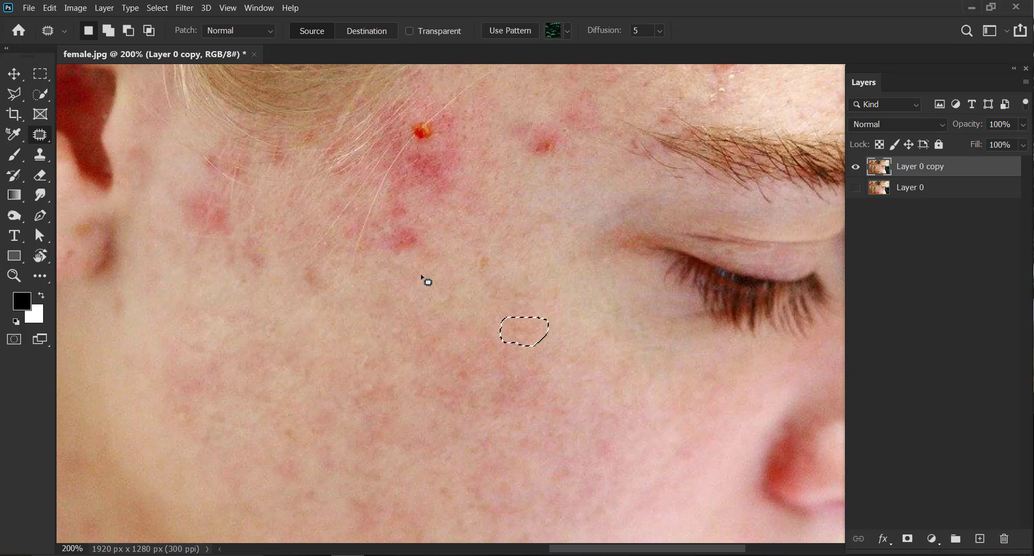
left_click_drag(387, 261, 421, 217)
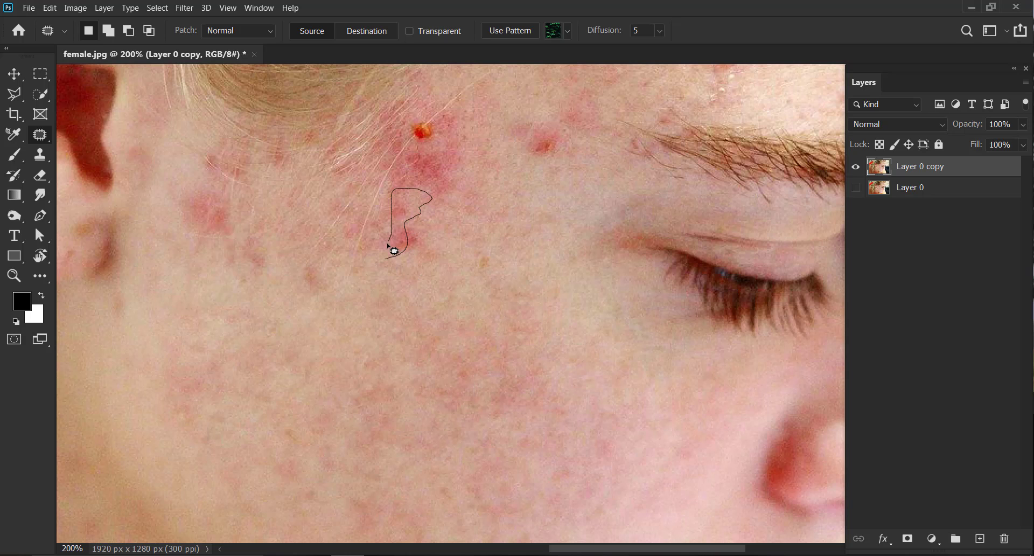
Patch the blemishes near the temple with clearer skin and deselect with Ctrl+D.
left_click_drag(393, 251, 389, 257)
left_click_drag(411, 215, 382, 342)
left_click_drag(408, 272, 441, 234)
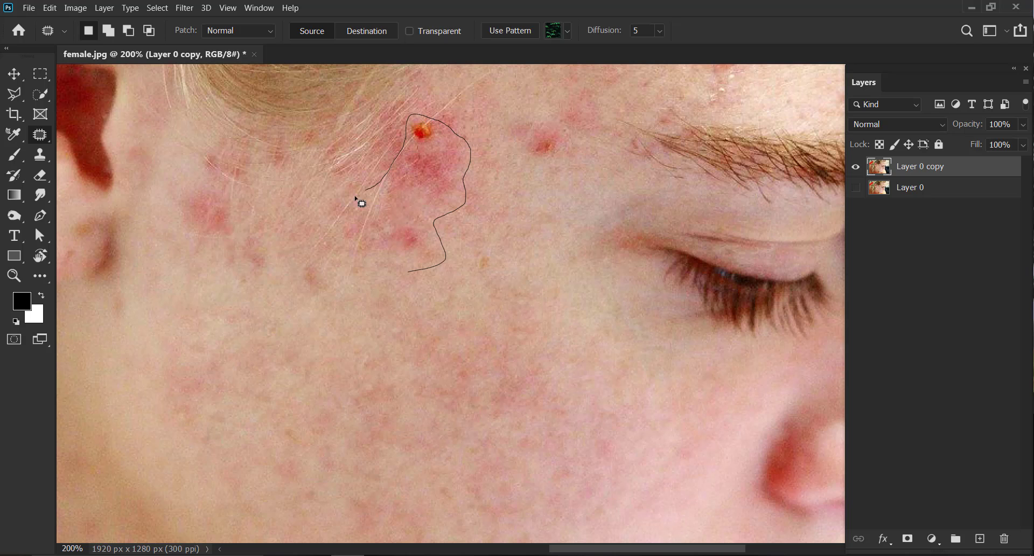
left_click_drag(405, 261, 403, 262)
mouse_move(427, 178)
left_mouse_down()
mouse_move(369, 342)
mouse_move(300, 370)
left_mouse_up()
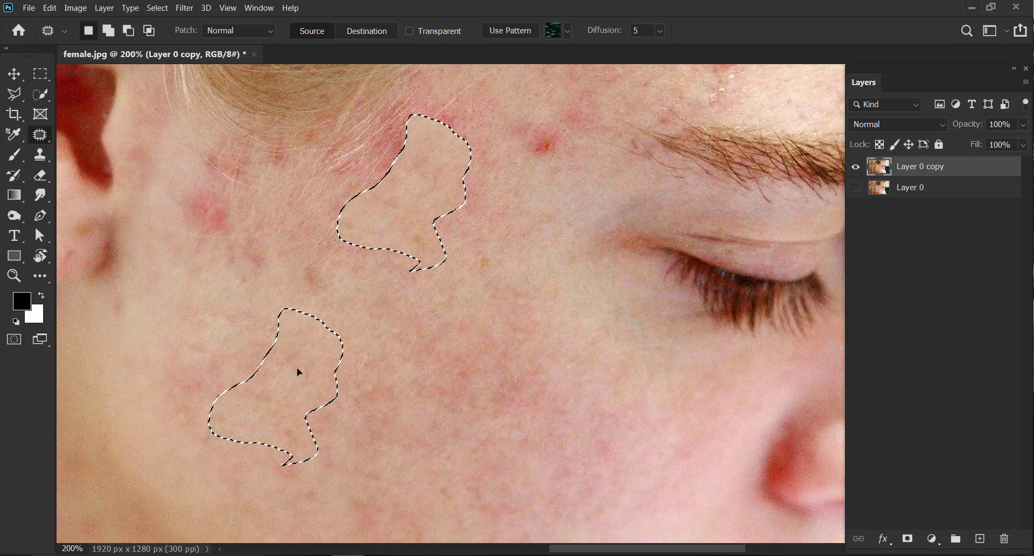
key("ctrl+d")
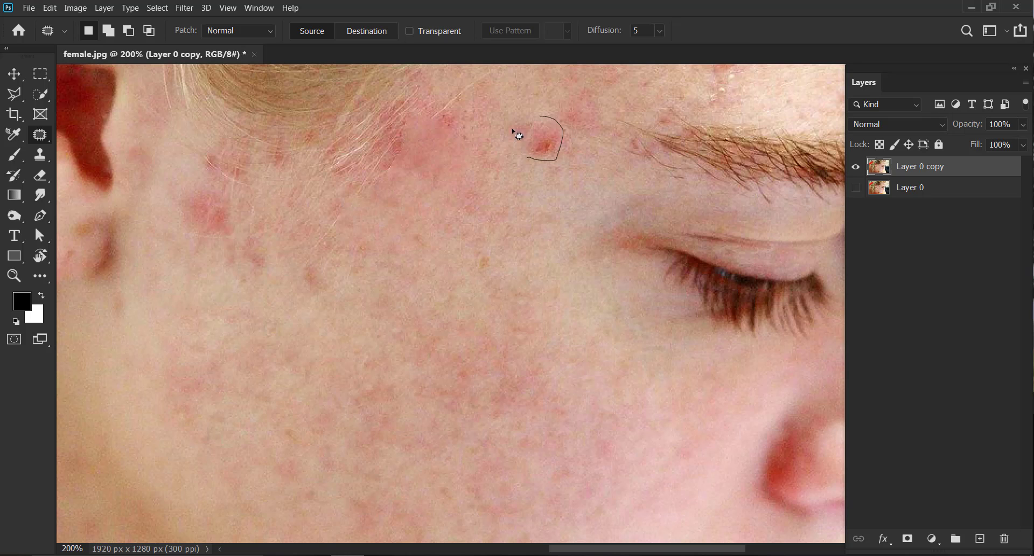
Patch the red spot on the forehead with nearby skin, then deselect.
left_click_drag(539, 141, 540, 142)
left_click_drag(540, 142, 461, 268)
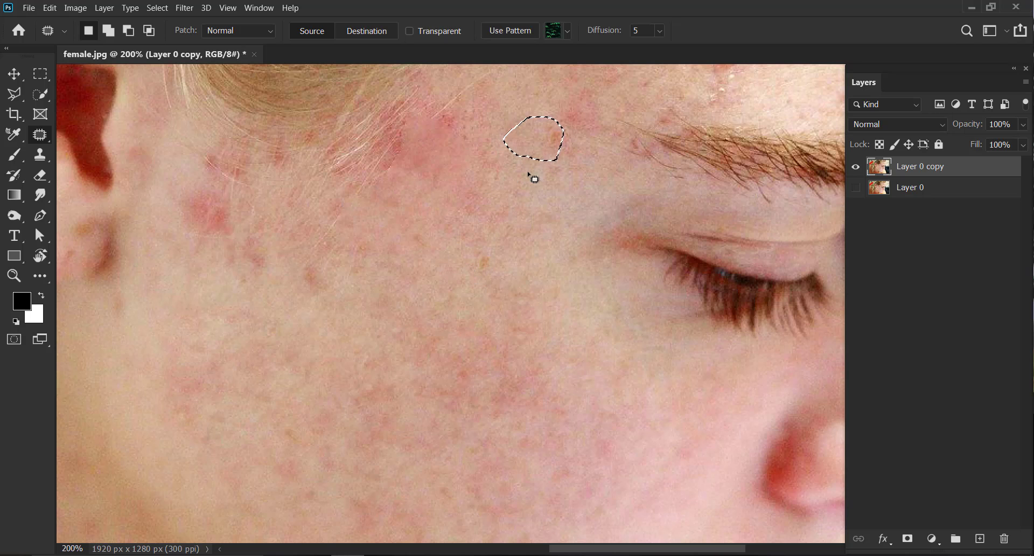
mouse_move(509, 171)
left_mouse_down()
mouse_move(563, 116)
mouse_move(542, 159)
left_mouse_up()
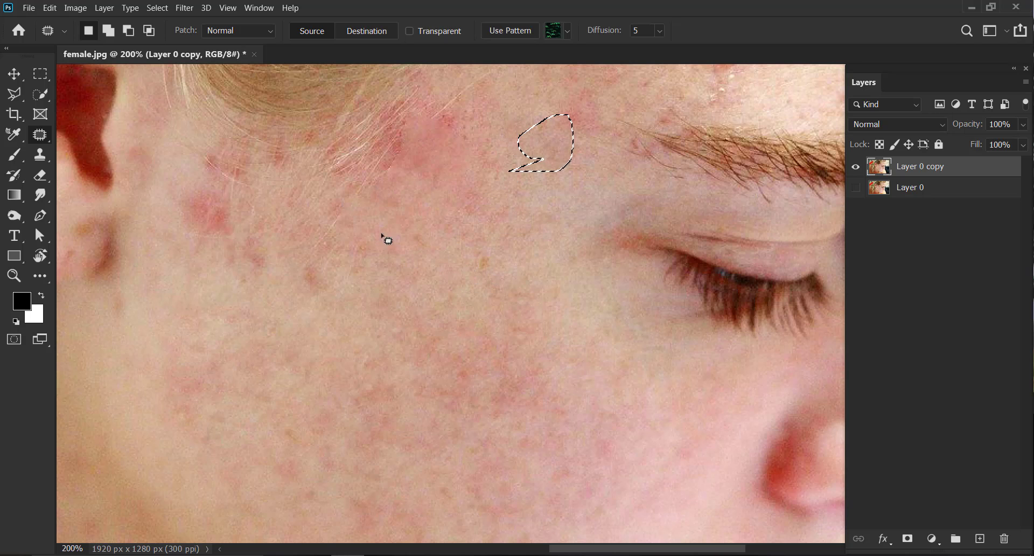
left_click(215, 246)
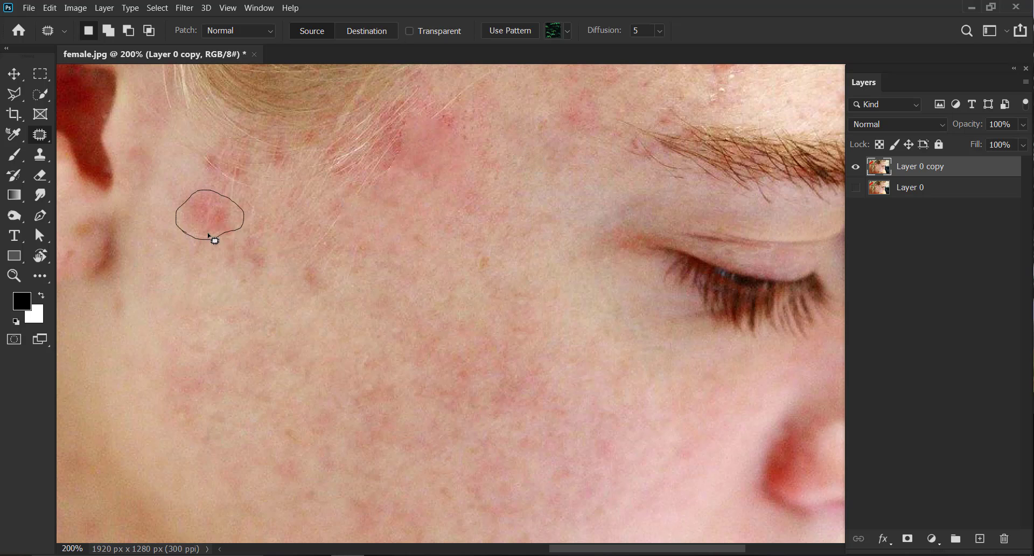
Patch the red spot by the temple and the neighbouring cheek blemishes with clean skin.
left_click_drag(212, 238, 210, 239)
left_click_drag(212, 226, 225, 367)
mouse_move(221, 273)
left_mouse_down()
mouse_move(287, 243)
mouse_move(237, 271)
left_mouse_up()
left_click_drag(265, 253, 283, 365)
mouse_move(319, 302)
left_mouse_down()
mouse_move(328, 299)
mouse_move(354, 399)
left_mouse_up()
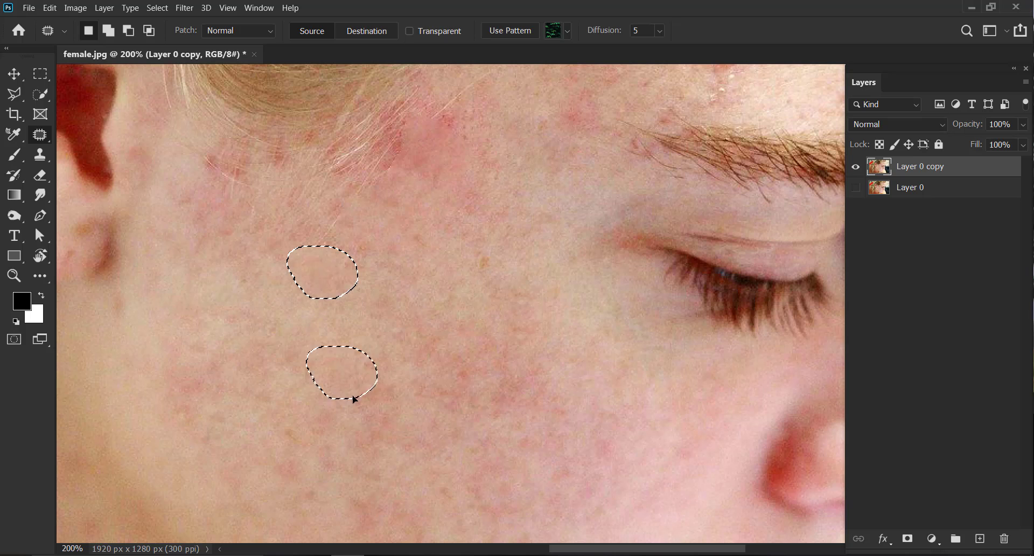
left_click_drag(611, 172, 305, 441)
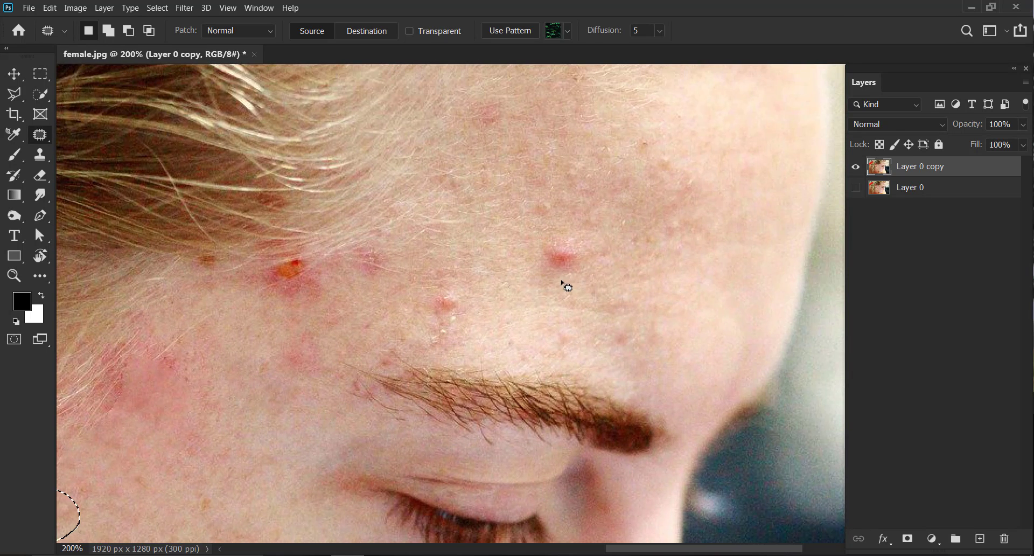
Patch the upper forehead spot and the temple blemishes near the hairline.
left_click_drag(540, 273, 616, 205)
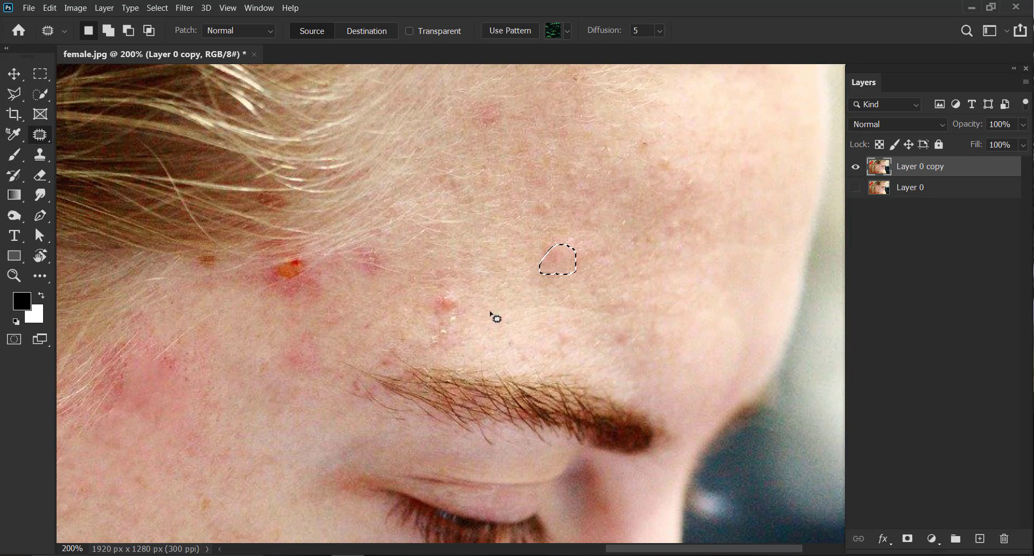
mouse_move(445, 322)
left_mouse_down()
mouse_move(435, 307)
mouse_move(534, 272)
left_mouse_up()
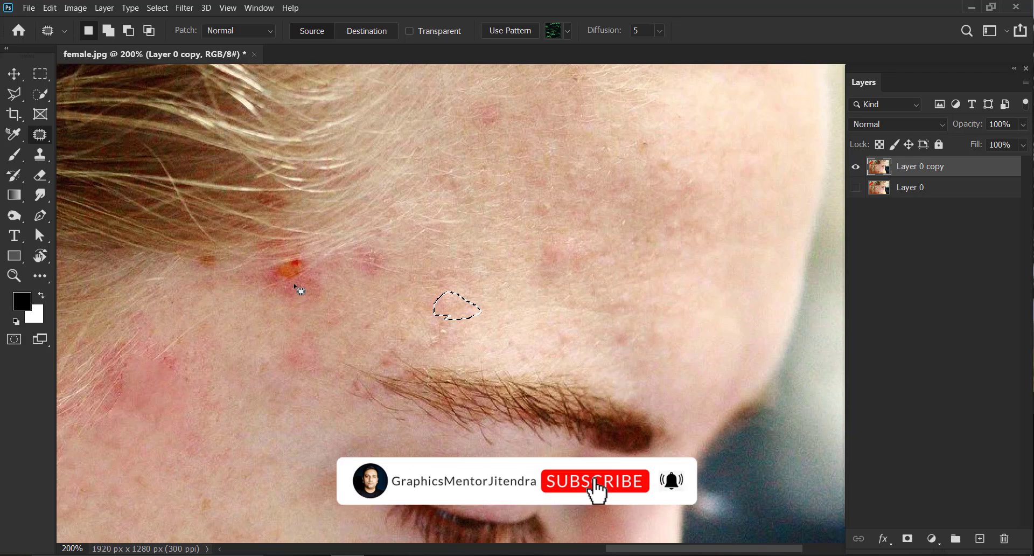
mouse_move(276, 280)
left_mouse_down()
mouse_move(318, 272)
mouse_move(274, 280)
mouse_move(423, 293)
left_mouse_up()
left_click(311, 293)
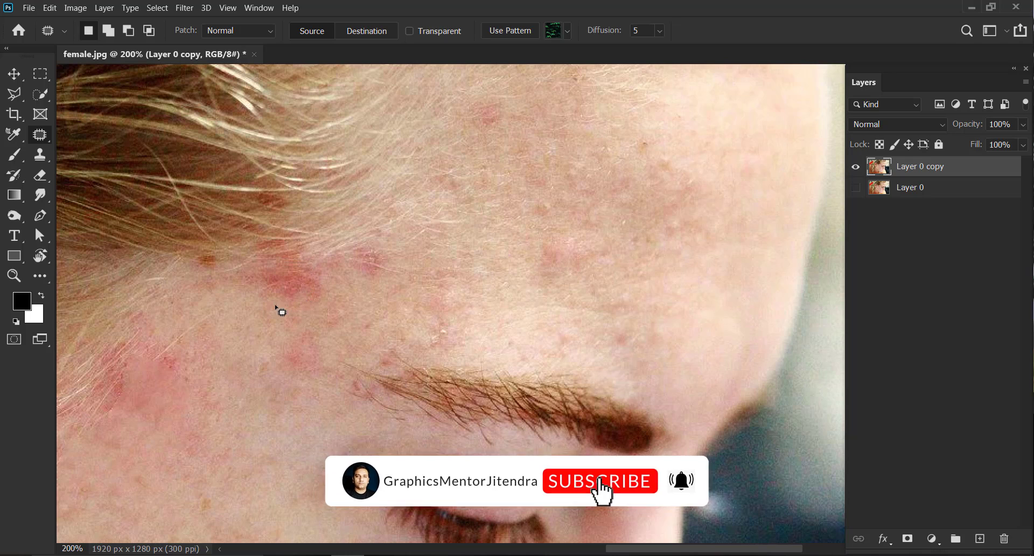
left_click_drag(300, 302, 297, 305)
left_click(356, 277)
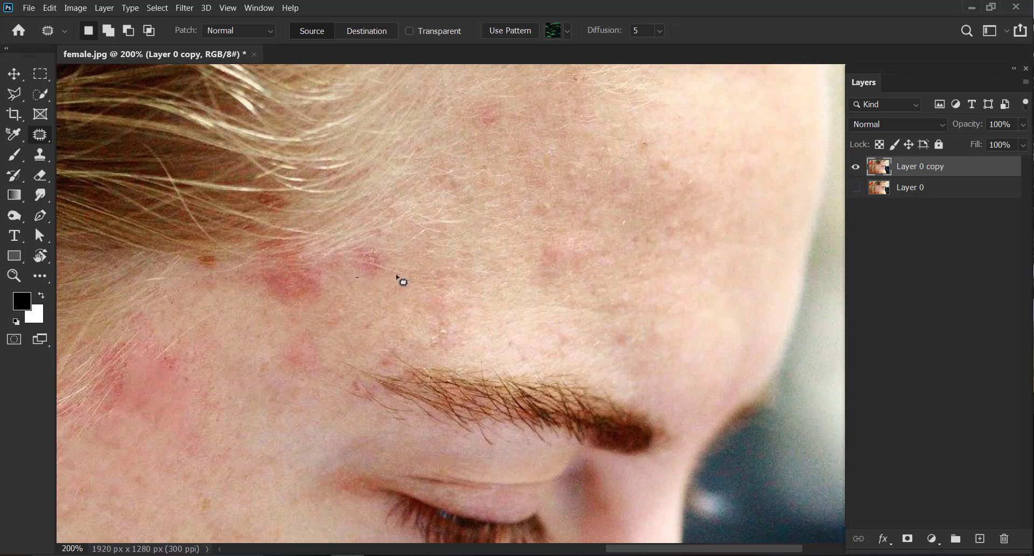
left_click_drag(358, 278, 356, 277)
left_click_drag(377, 267, 480, 302)
left_click(296, 309)
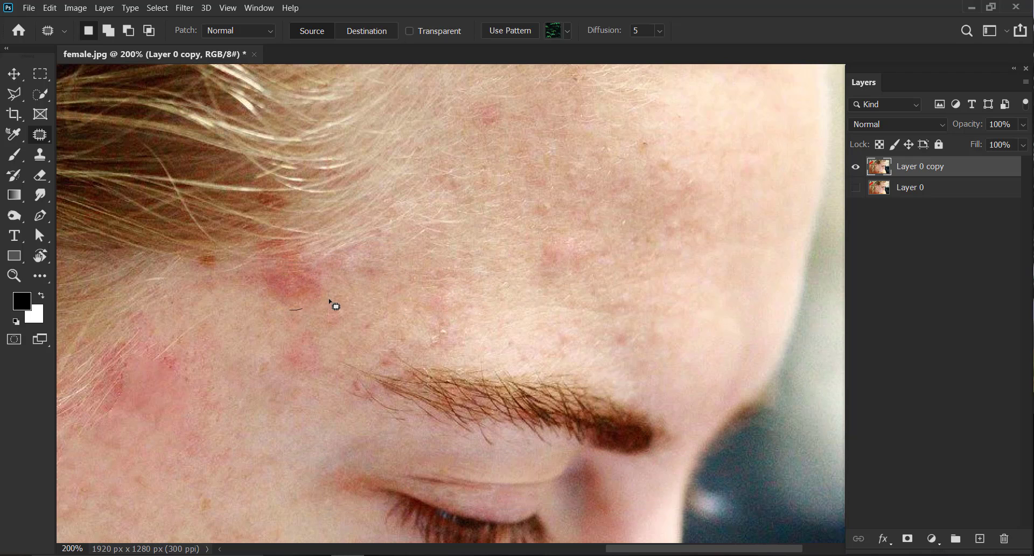
mouse_move(280, 302)
left_mouse_down()
mouse_move(278, 290)
mouse_move(266, 362)
left_mouse_up()
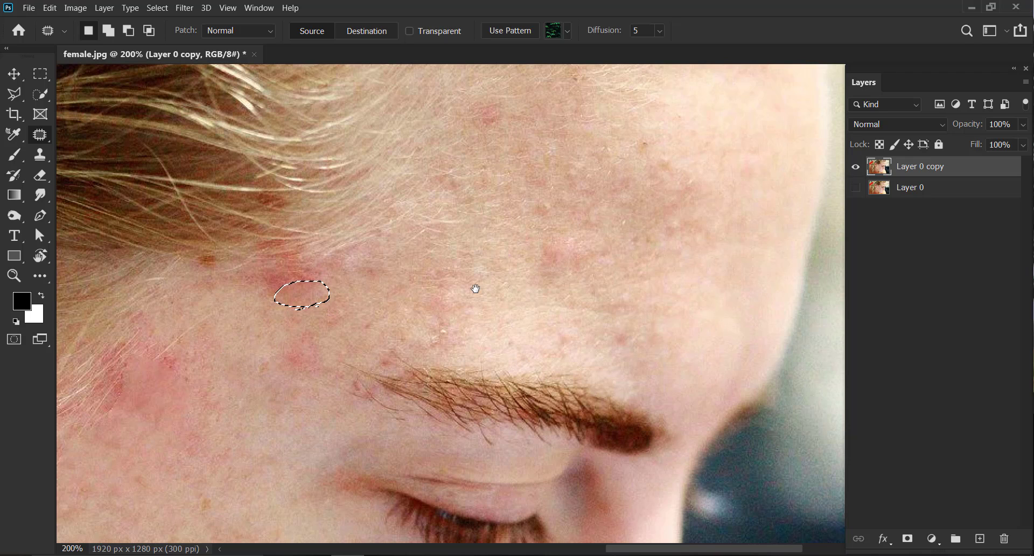
left_click_drag(474, 287, 422, 325)
Patch several upper forehead blemishes, undoing the last uneven patch.
mouse_move(455, 295)
left_mouse_down()
mouse_move(488, 318)
mouse_move(463, 298)
left_mouse_up()
left_click_drag(385, 366, 390, 321)
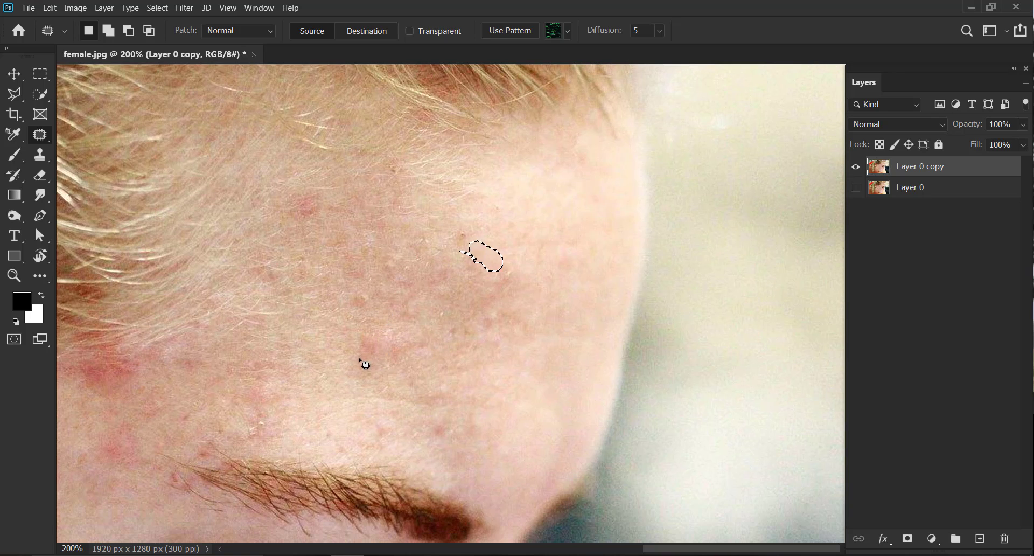
mouse_move(359, 357)
left_mouse_down()
mouse_move(406, 331)
mouse_move(360, 357)
left_mouse_up()
left_click_drag(372, 350, 295, 380)
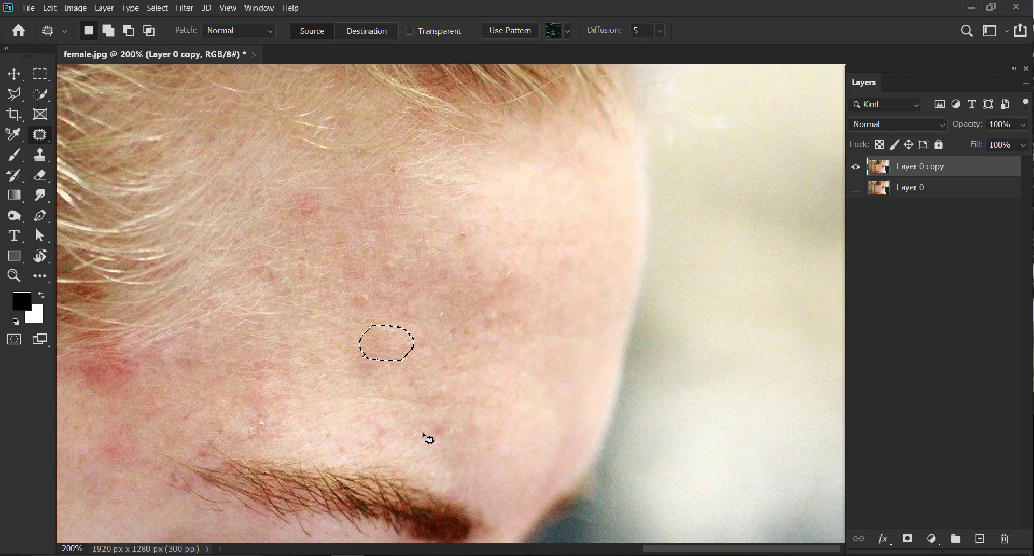
mouse_move(427, 434)
left_mouse_down()
mouse_move(438, 415)
mouse_move(425, 434)
mouse_move(337, 404)
left_mouse_up()
left_click_drag(377, 354, 393, 326)
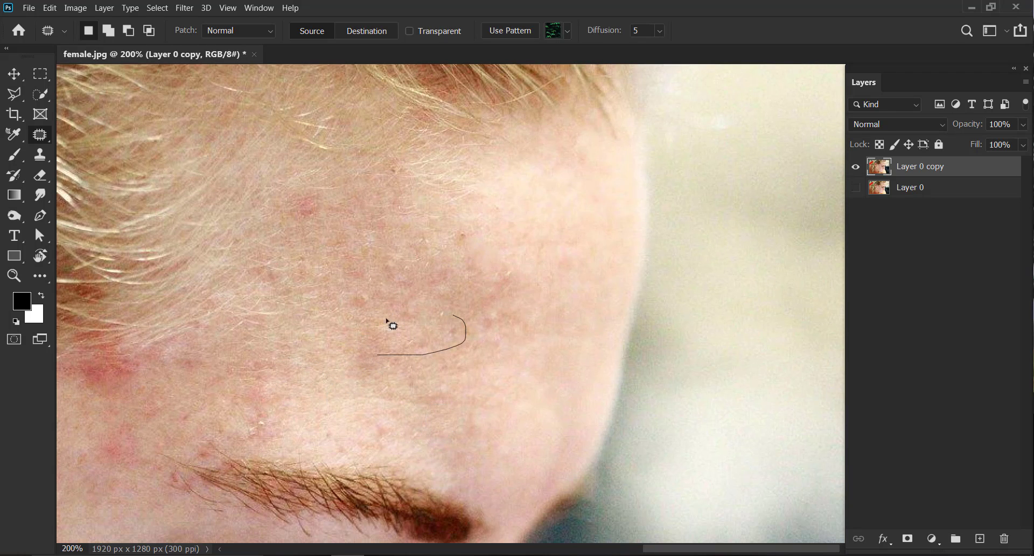
left_click_drag(450, 347, 543, 249)
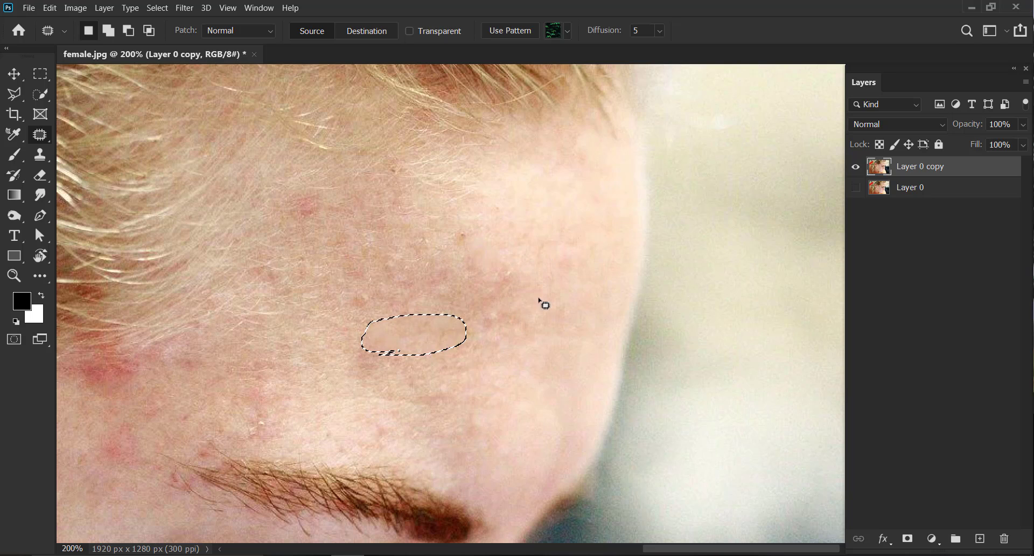
key("ctrl+d")
left_click_drag(288, 309, 347, 304)
key("ctrl+z")
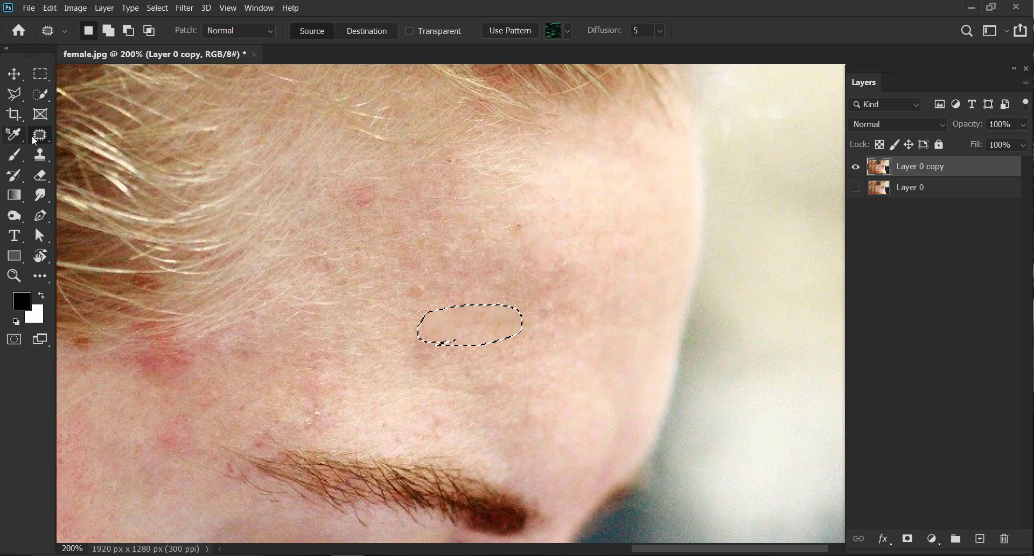
Switch to the Healing Brush Tool, clear the selection, and heal a small forehead spot.
right_click(39, 141)
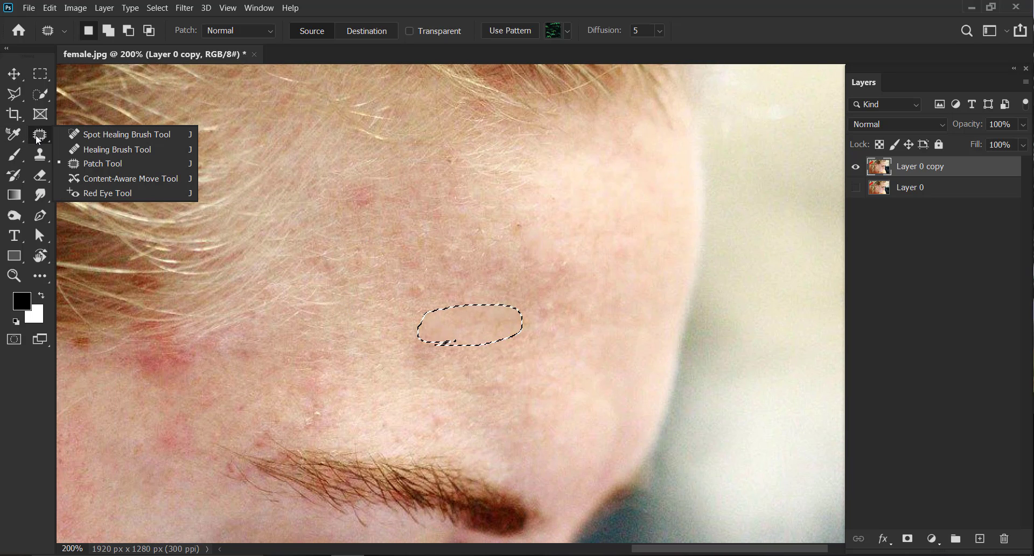
left_click(115, 150)
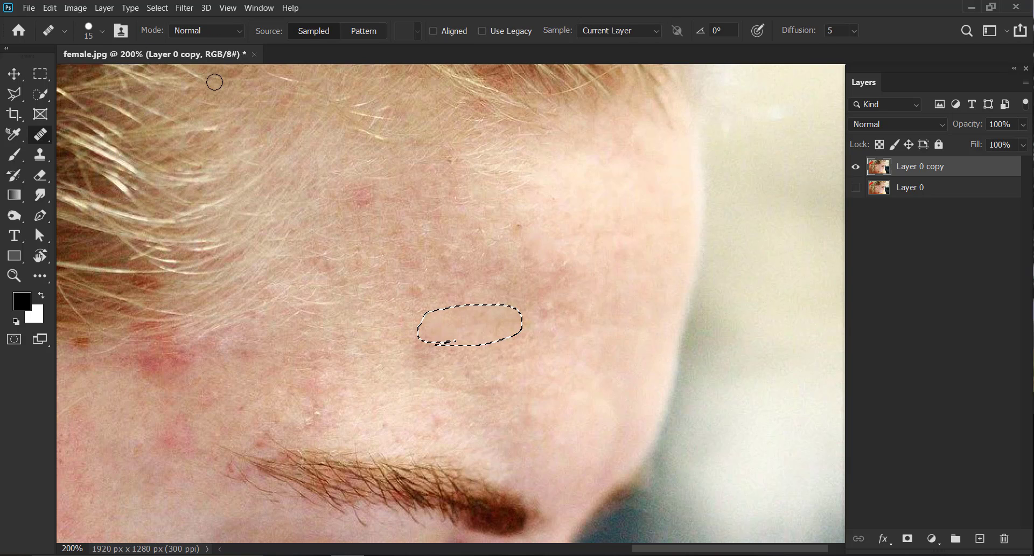
key("ctrl+d")
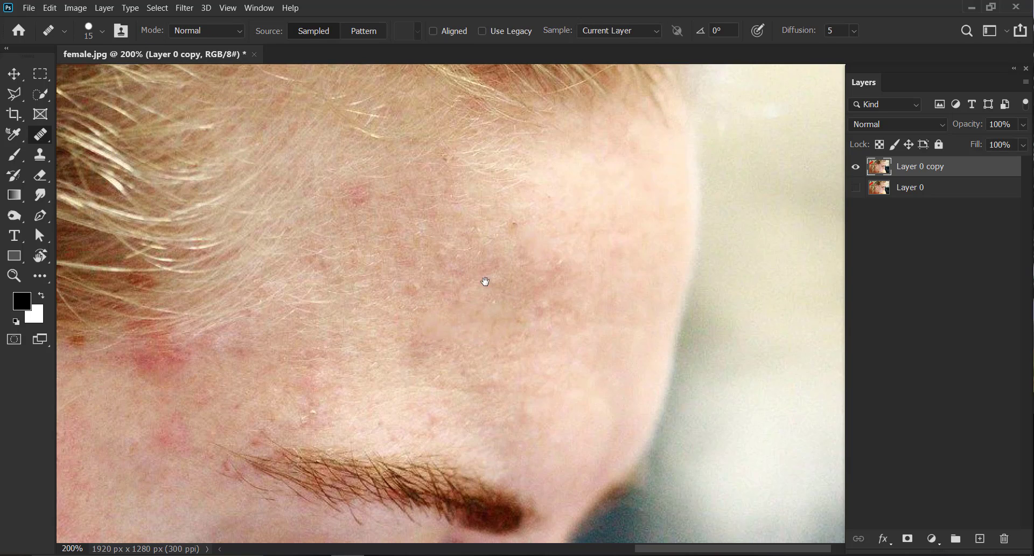
scroll(485, 281, "right", 1)
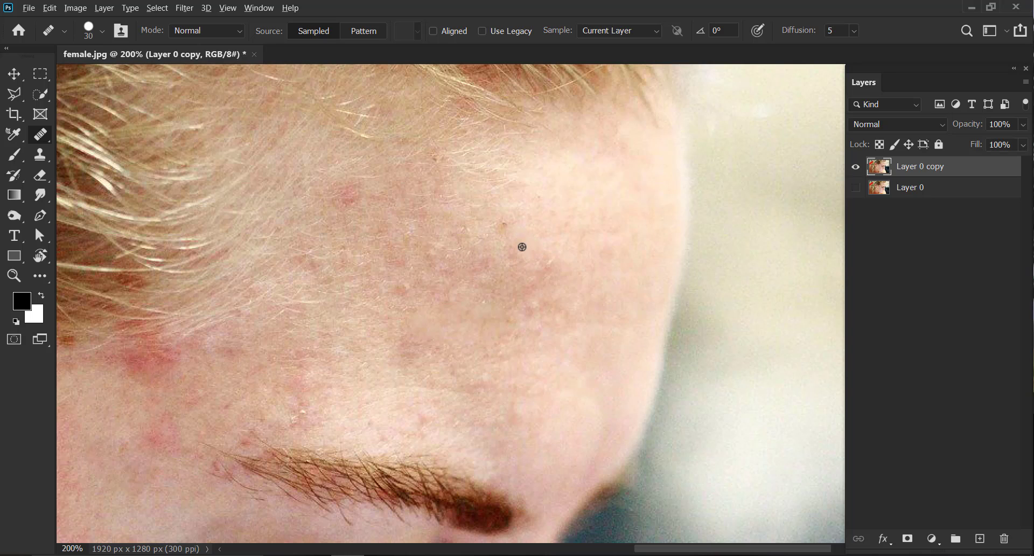
left_click(491, 293)
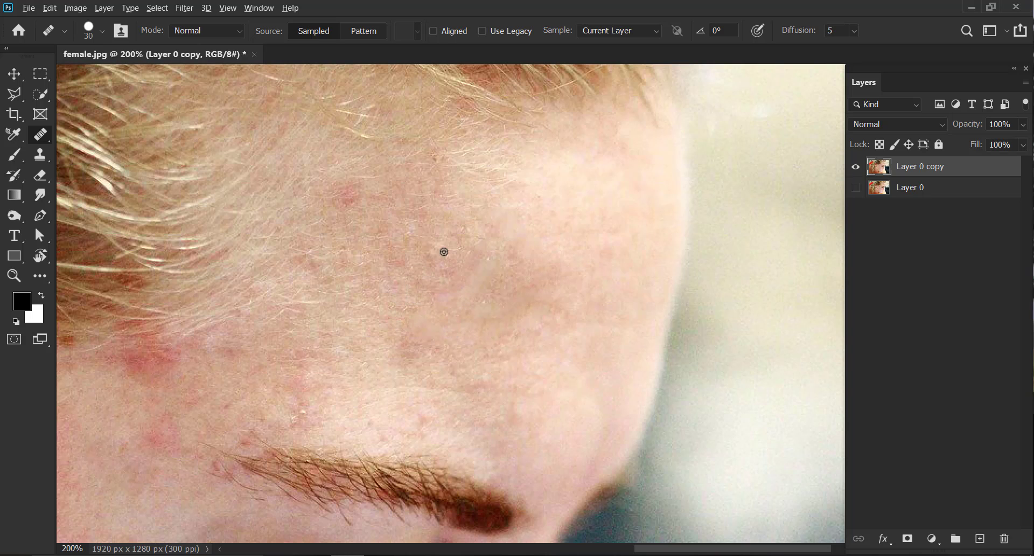
scroll(371, 288, "down", 2)
scroll(371, 288, "left", 2)
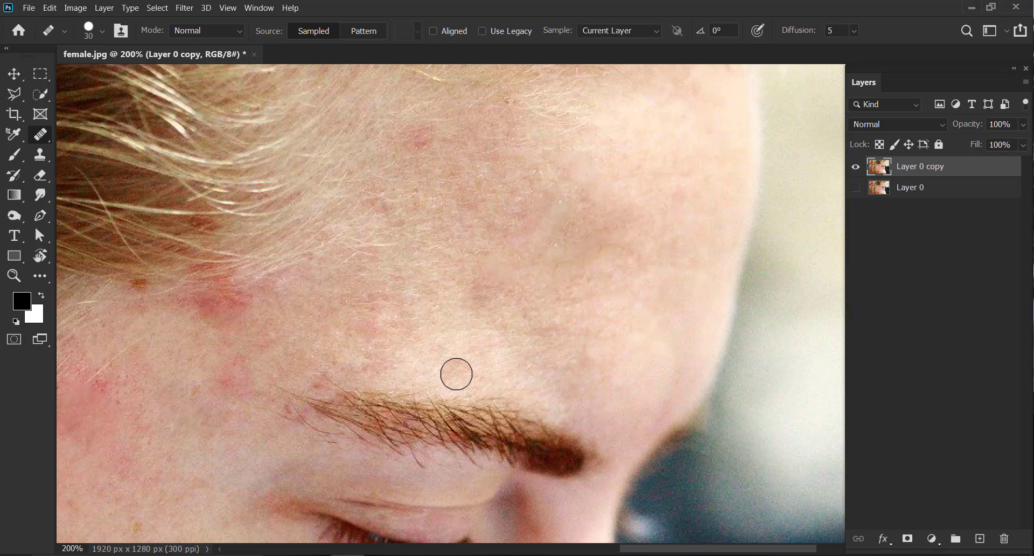
Enlarge the Healing Brush and heal the spots above the eyebrow and on the upper forehead.
left_click(513, 290)
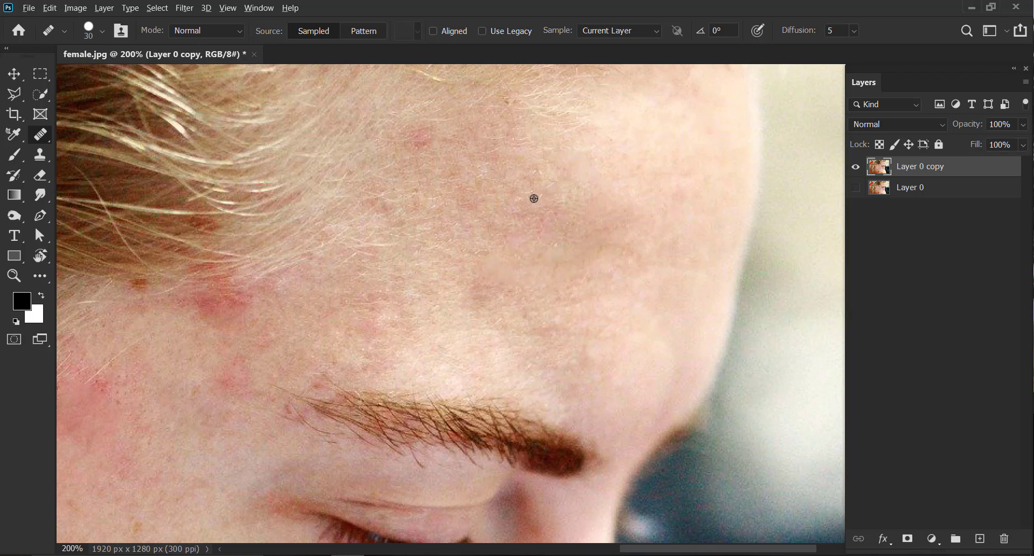
key("bracketright")
left_click(533, 245)
left_click(482, 234, "alt")
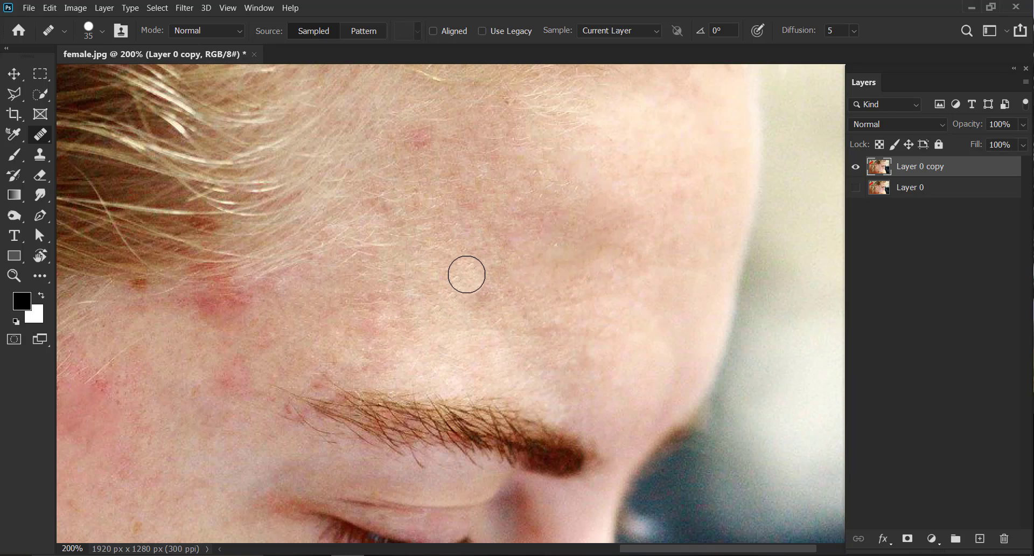
left_click(508, 319, "alt")
left_click(482, 300)
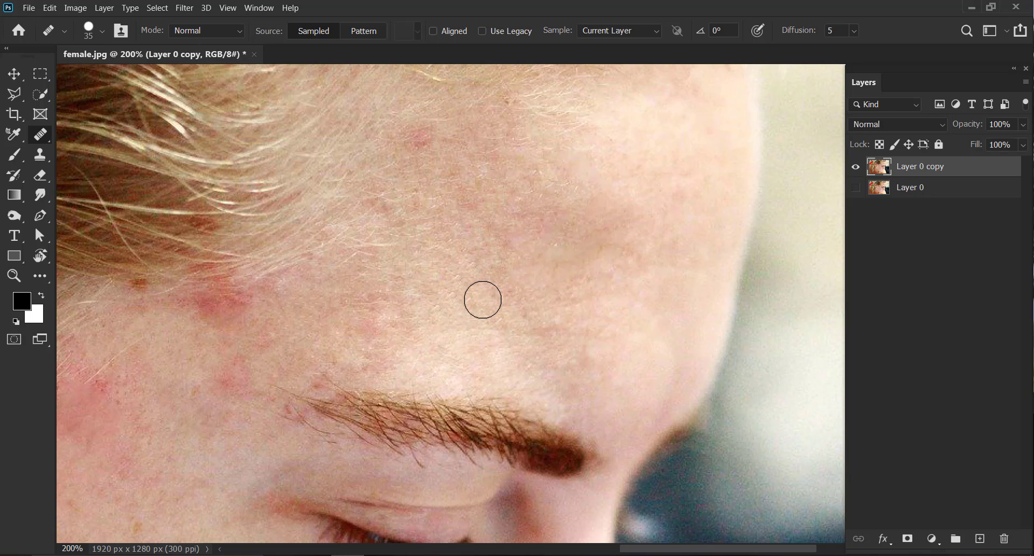
key("bracketright")
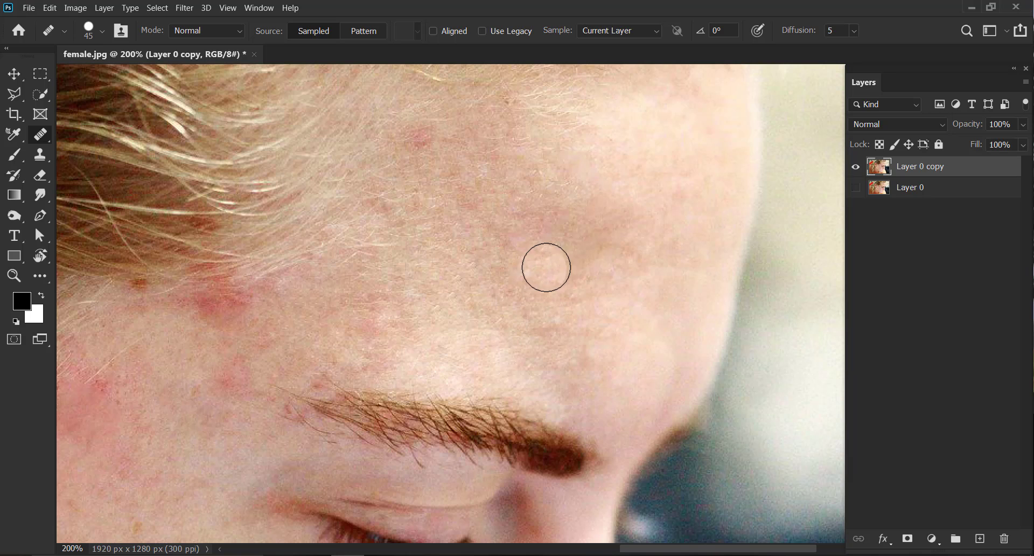
left_click(623, 211, "alt")
left_click_drag(603, 247, 593, 246)
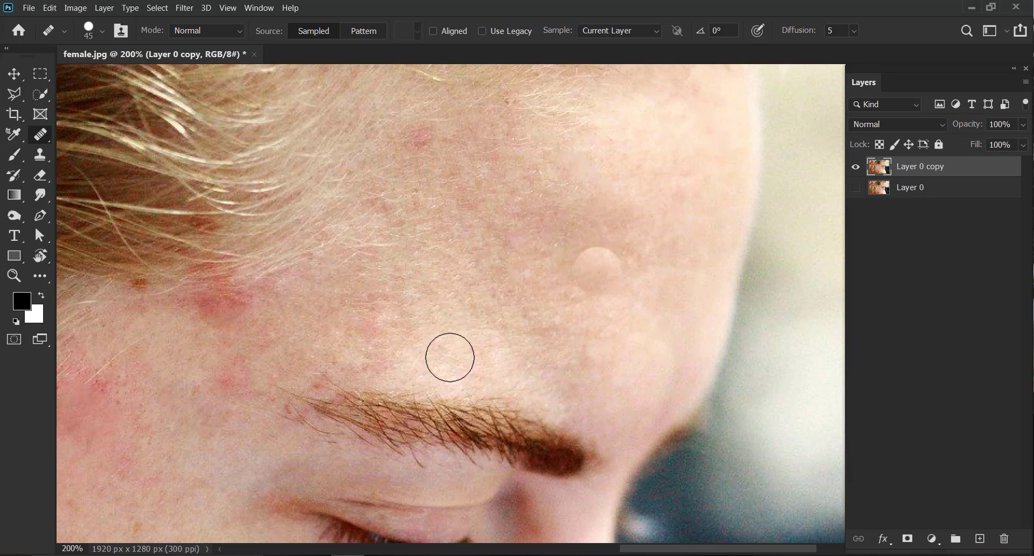
With a smaller brush, heal the red spots below the hairline, undoing one light patch.
mouse_move(450, 318)
left_mouse_down()
mouse_move(486, 341)
mouse_move(480, 395)
left_mouse_up()
key("bracketleft")
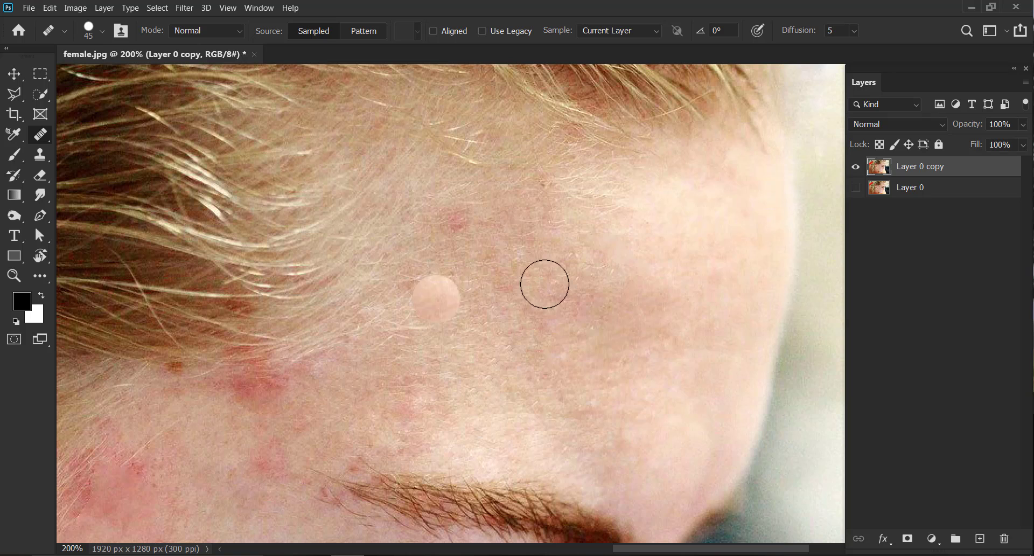
left_click(476, 267)
key("bracketleft")
key("bracketleft")
key("bracketleft")
key("ctrl+z")
left_click(434, 207)
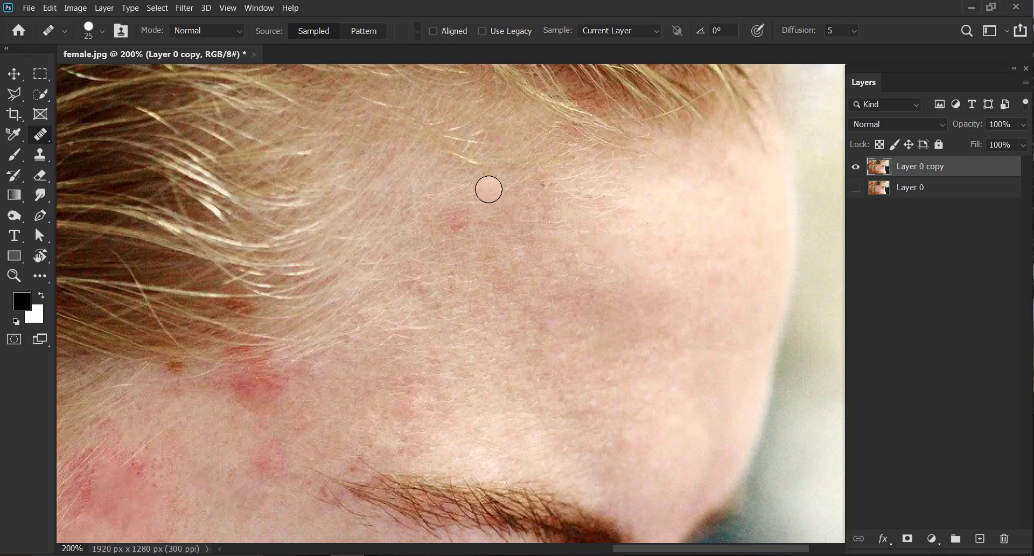
left_click_drag(463, 222, 455, 229)
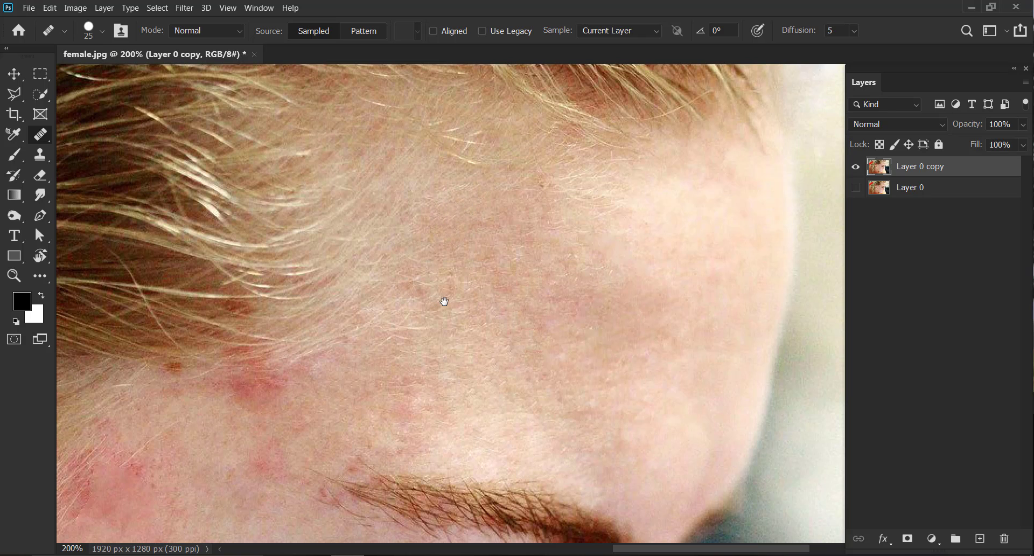
Heal the red spot on the temple using clean skin sampled beside it.
scroll(442, 328, "left", 3)
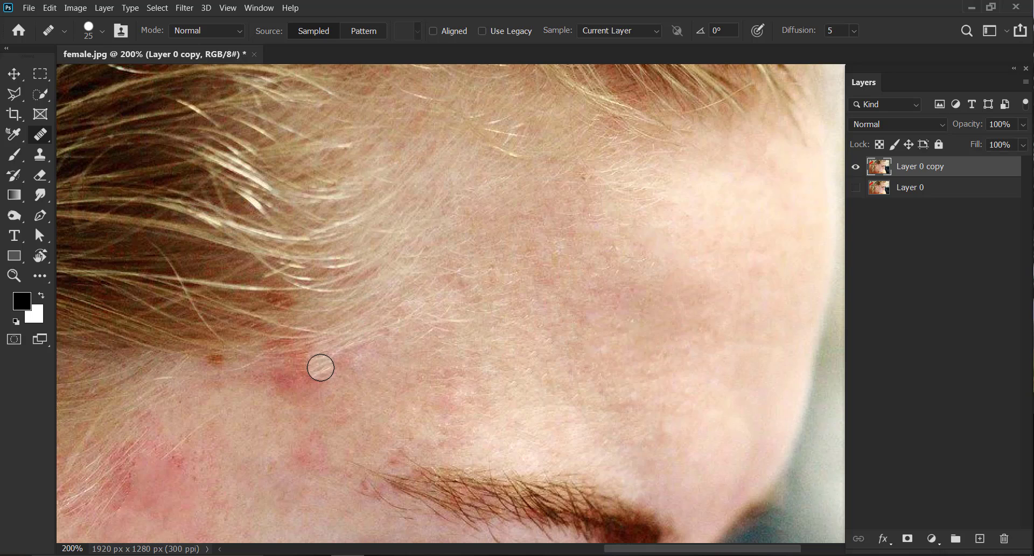
left_click(357, 384, "alt")
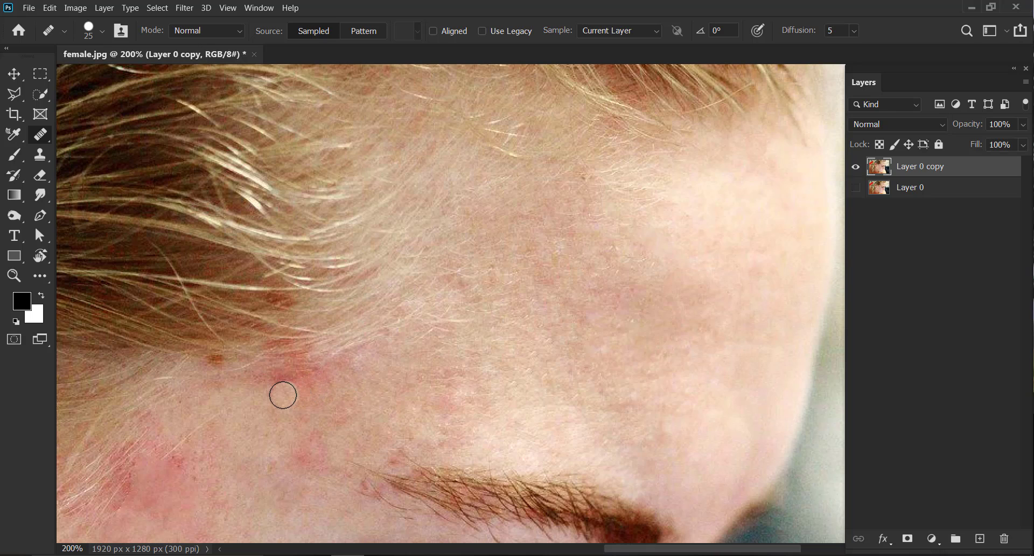
left_click(305, 388)
left_click_drag(306, 388, 308, 389)
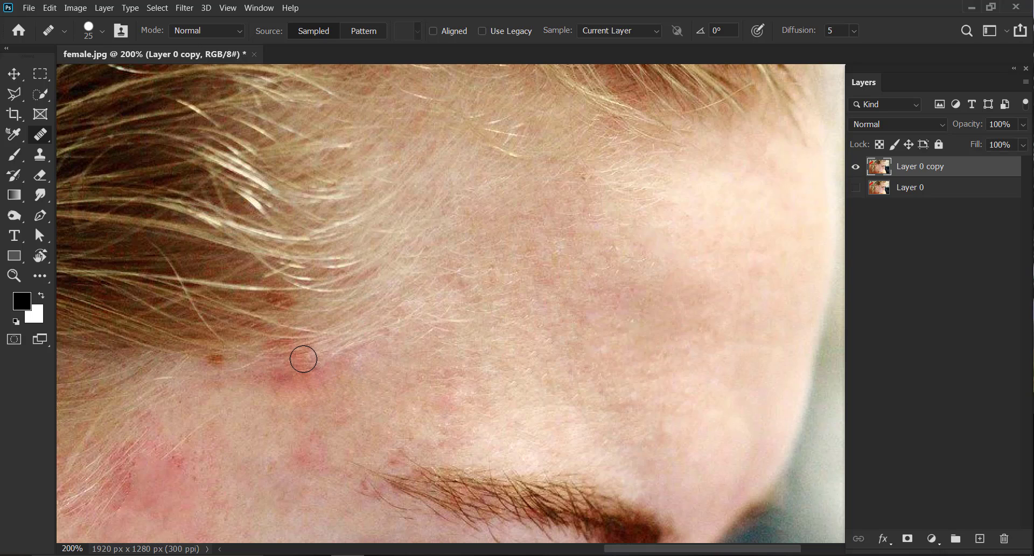
left_click_drag(297, 360, 283, 362)
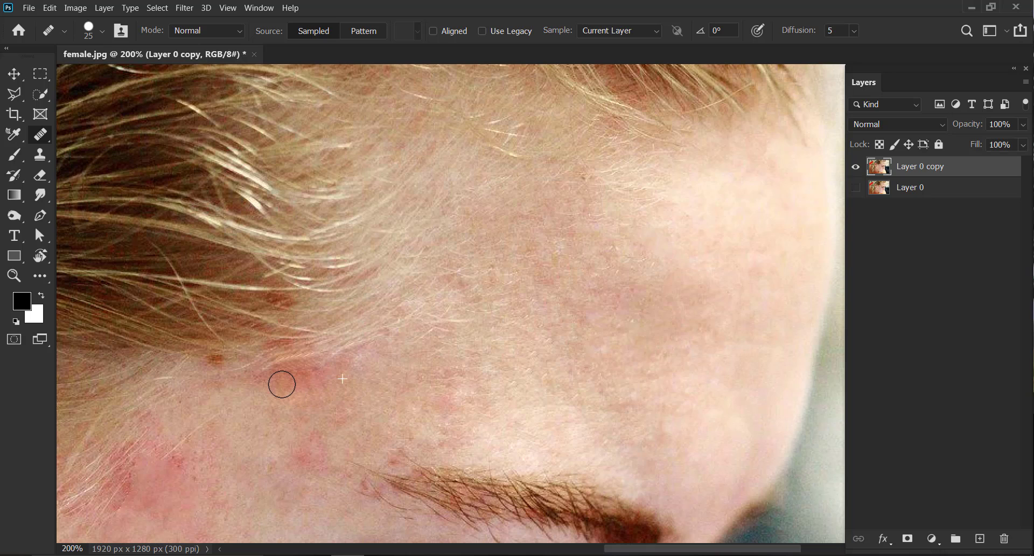
mouse_move(291, 380)
left_mouse_down()
mouse_move(360, 369)
mouse_move(363, 358)
left_mouse_up()
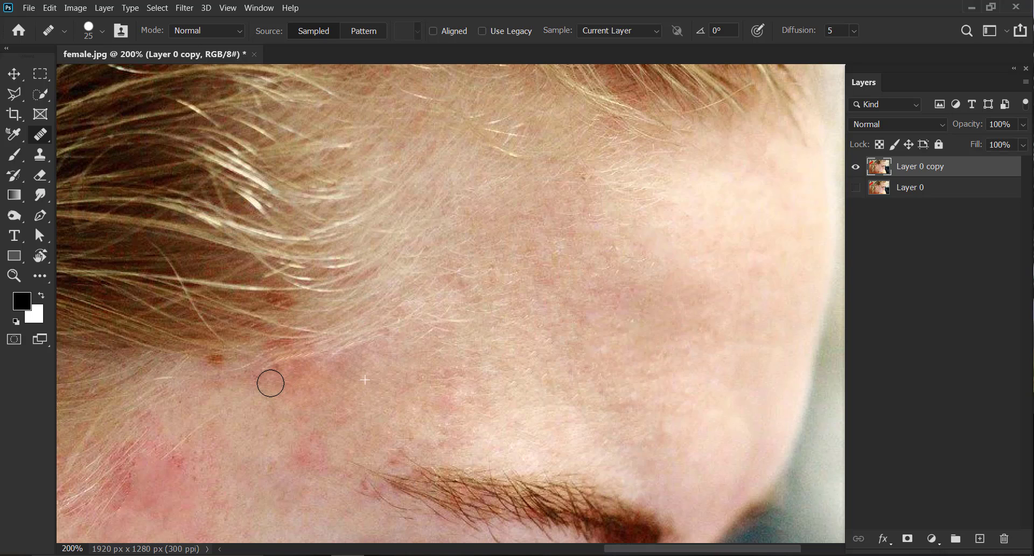
left_click_drag(319, 371, 307, 374)
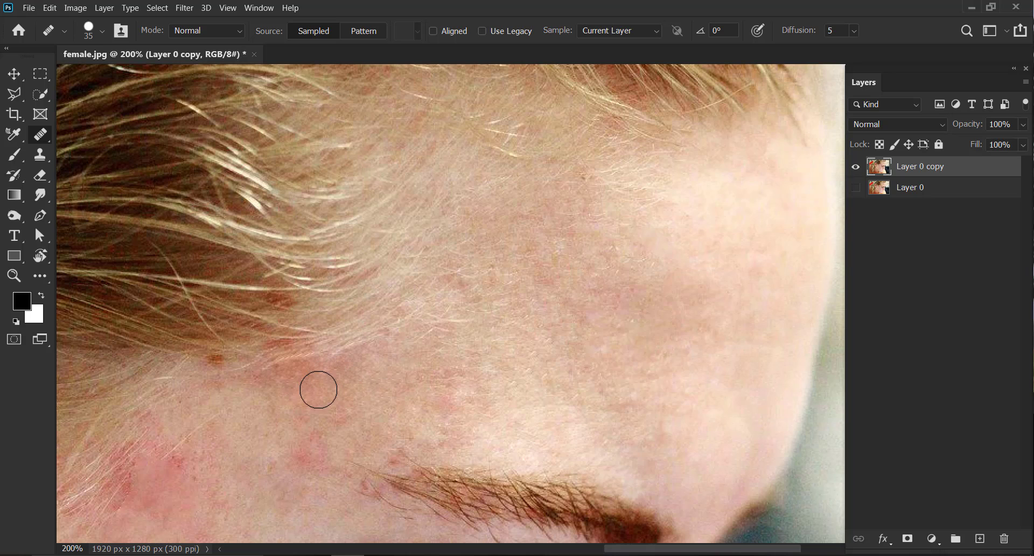
Heal the pink patch near the temple and a spot above the eyebrow.
scroll(295, 362, "down", 2)
scroll(295, 362, "down", 2)
left_click(296, 413, "alt")
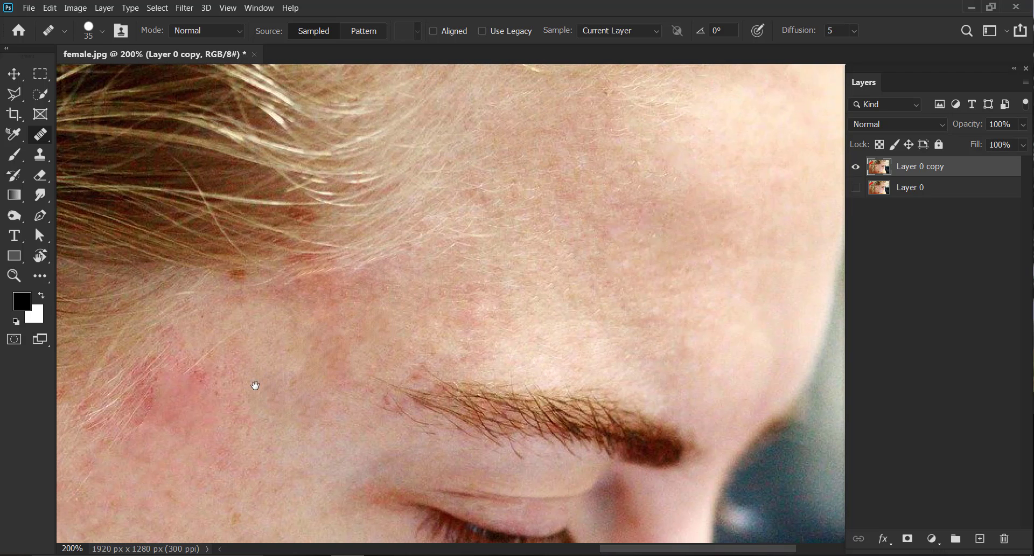
scroll(247, 393, "down", 1)
left_click_drag(237, 359, 227, 344)
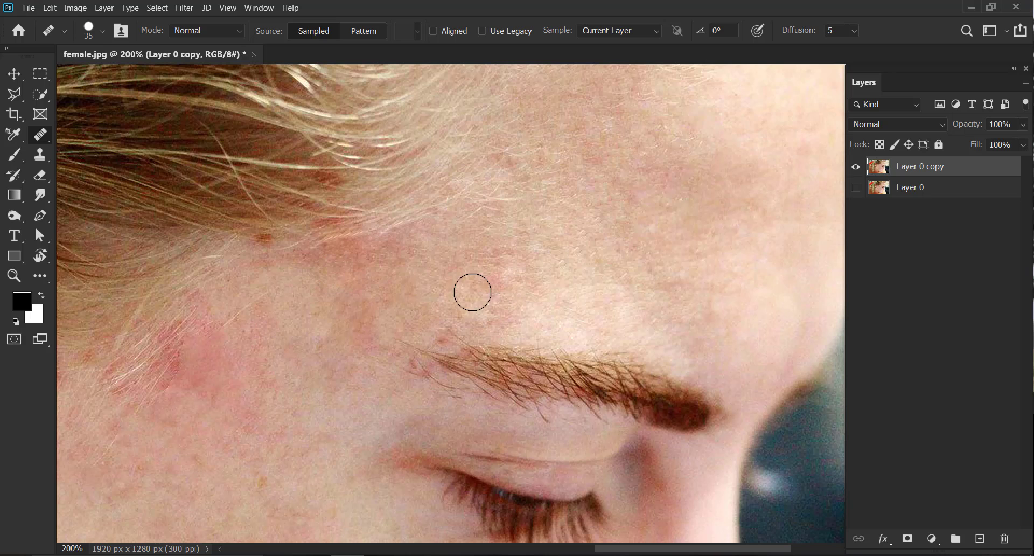
left_click(626, 265)
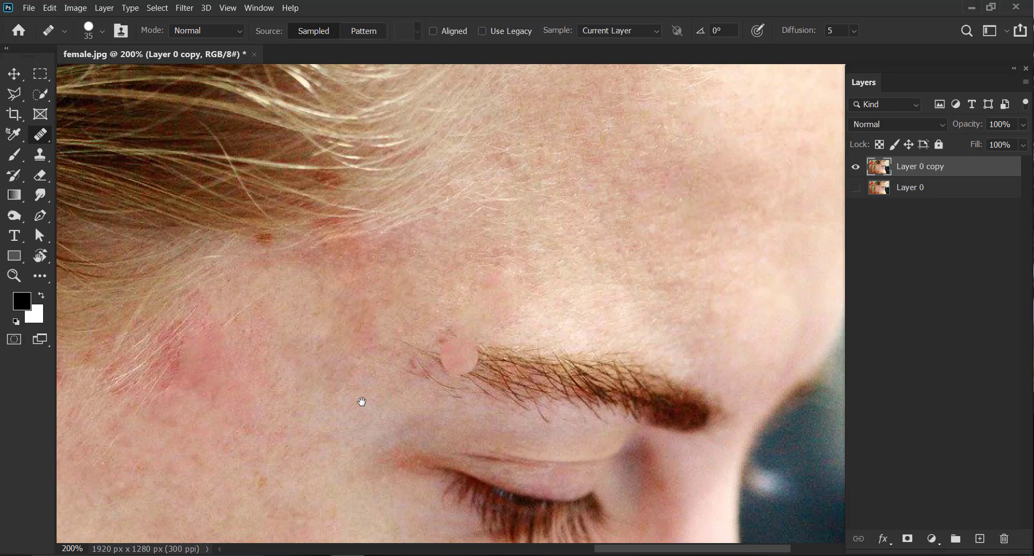
Enlarge the brush and heal the red temple area plus spots near the eyebrow and hairline.
left_click_drag(360, 399, 466, 310)
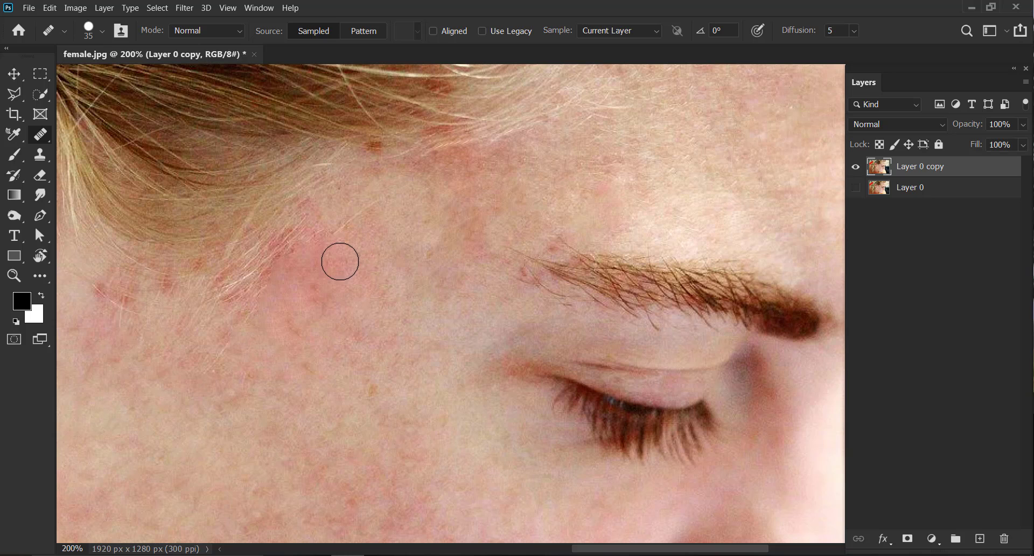
key("bracketright")
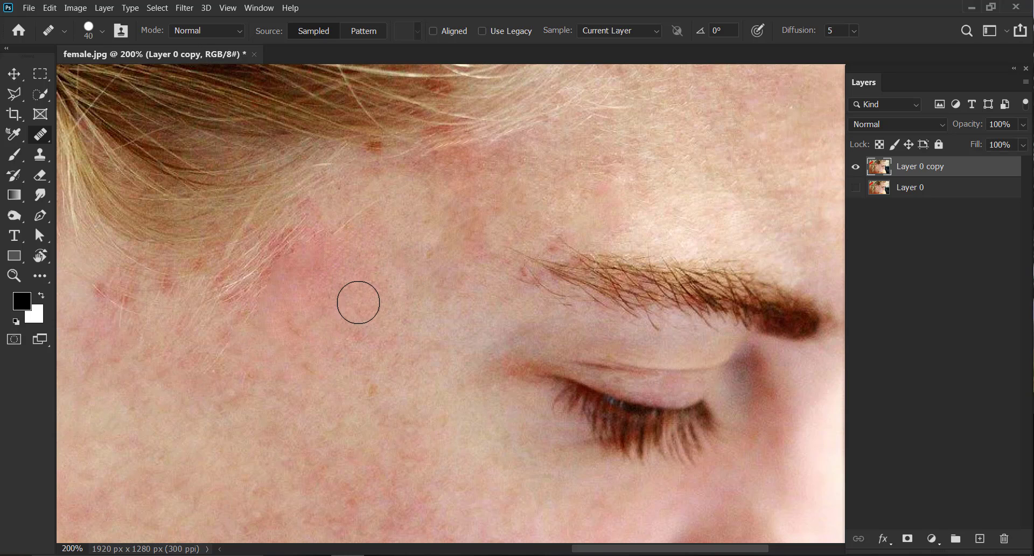
left_click(358, 290, "alt")
left_click_drag(329, 318, 306, 334)
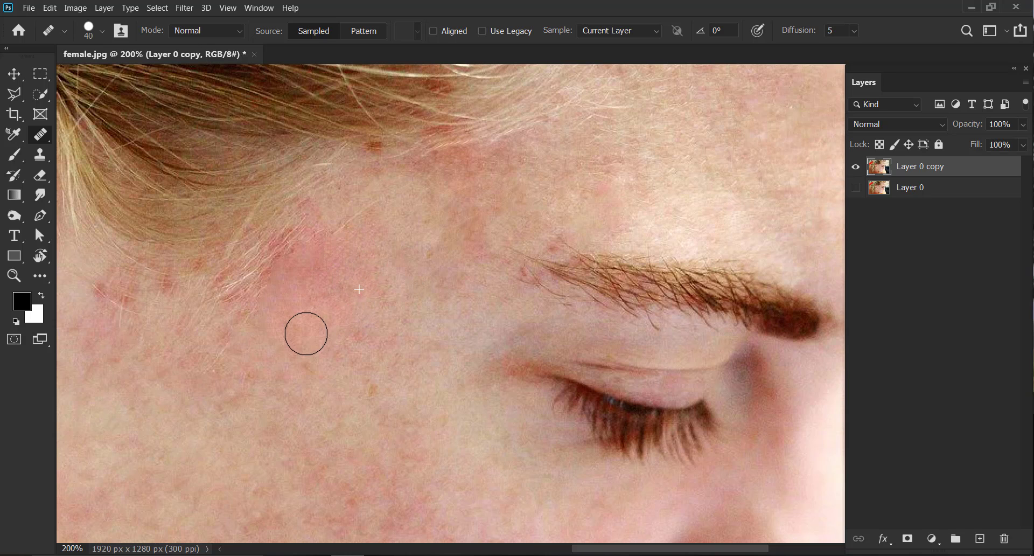
left_click(399, 243, "alt")
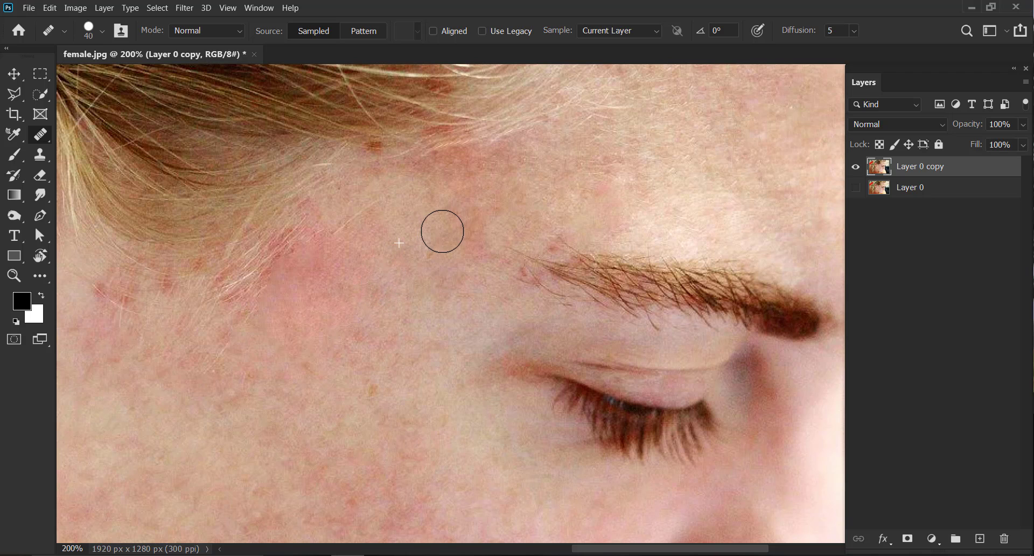
left_click_drag(441, 229, 446, 233)
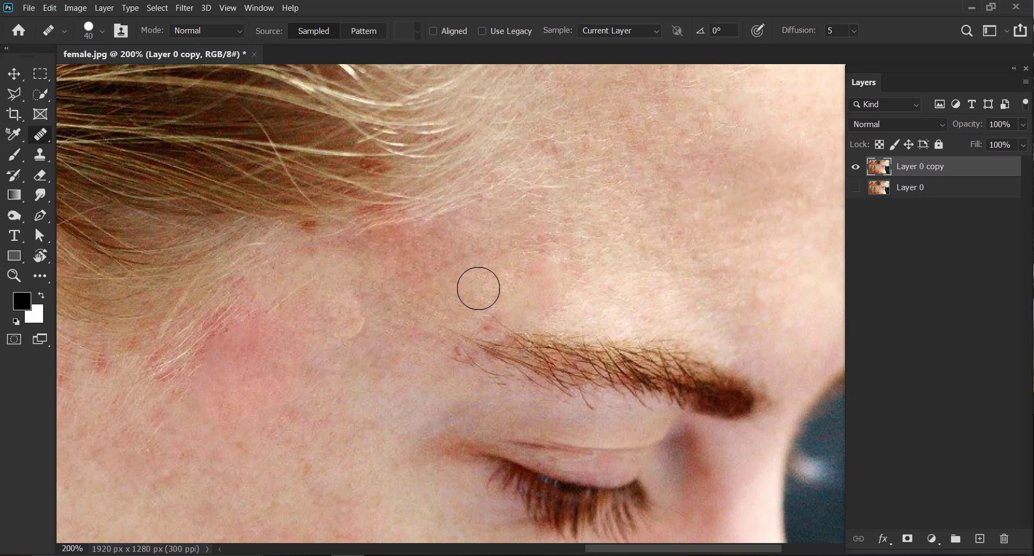
left_click(398, 278)
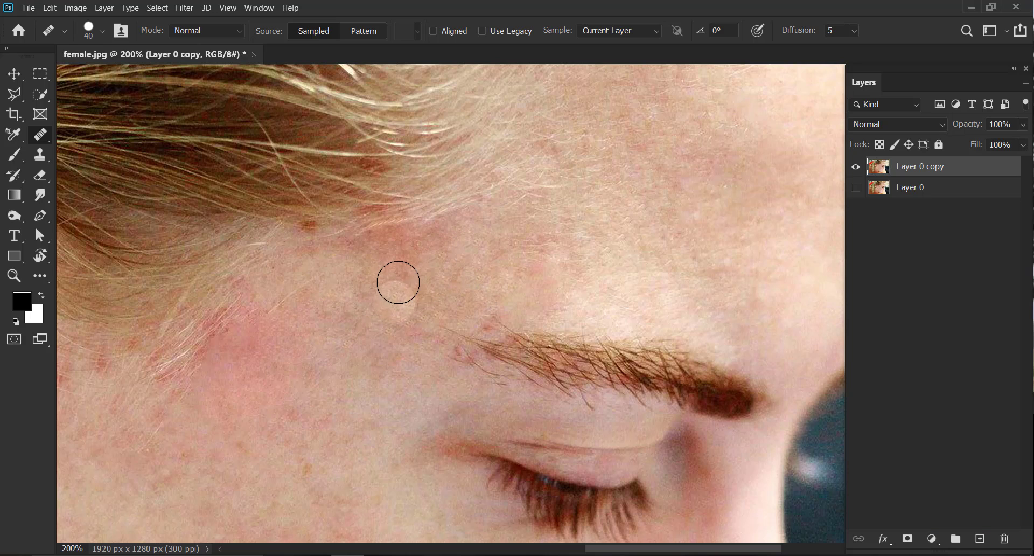
left_click(342, 339)
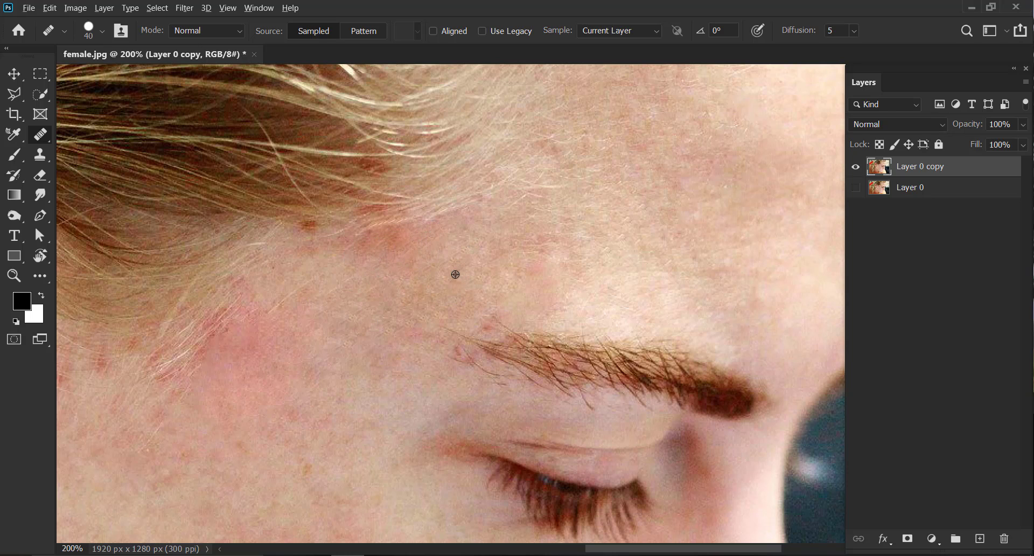
Heal the hairline spots and the reddish temple patch and speck beside the eyebrow.
left_click(388, 253)
left_click(371, 252)
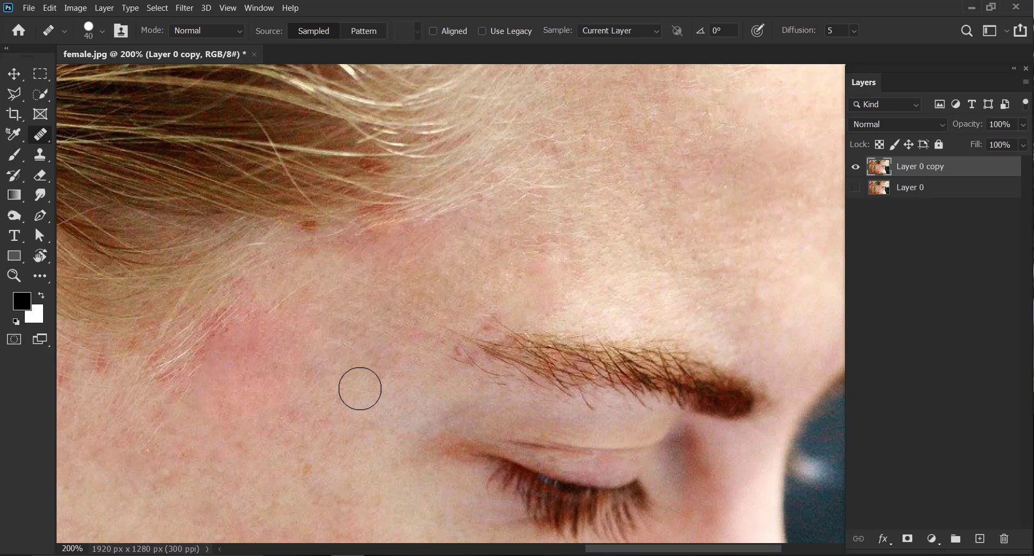
left_click(362, 253)
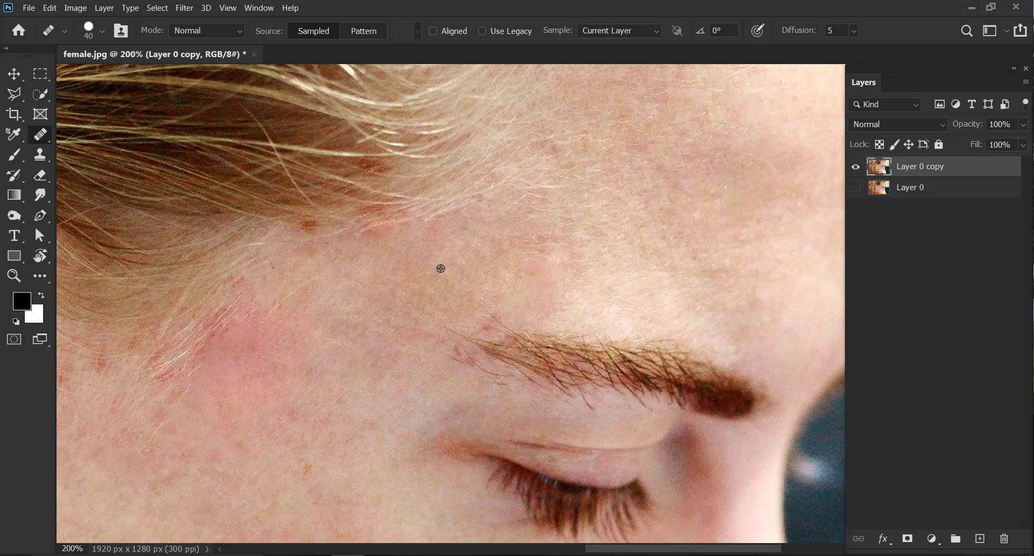
left_click_drag(230, 417, 325, 353)
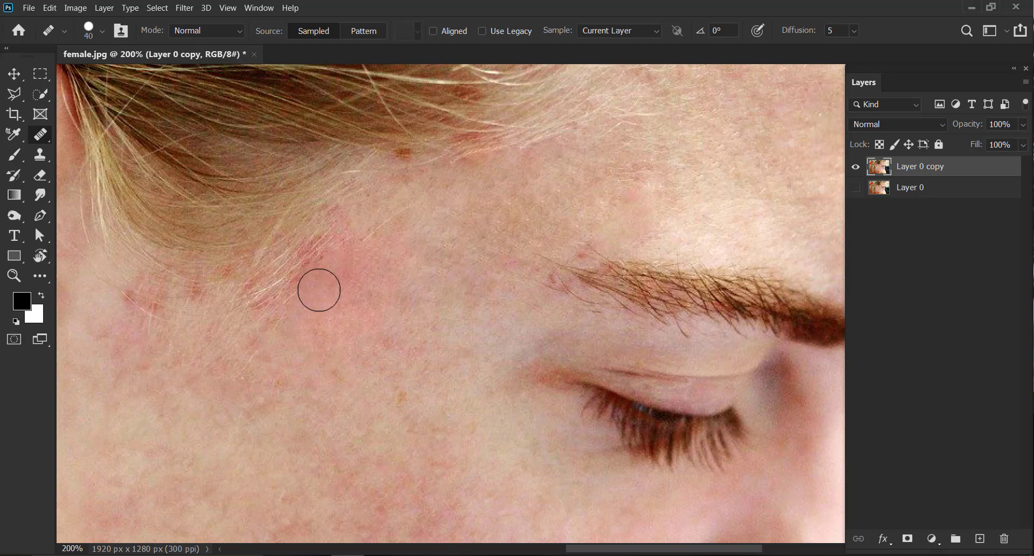
left_click_drag(319, 290, 347, 268)
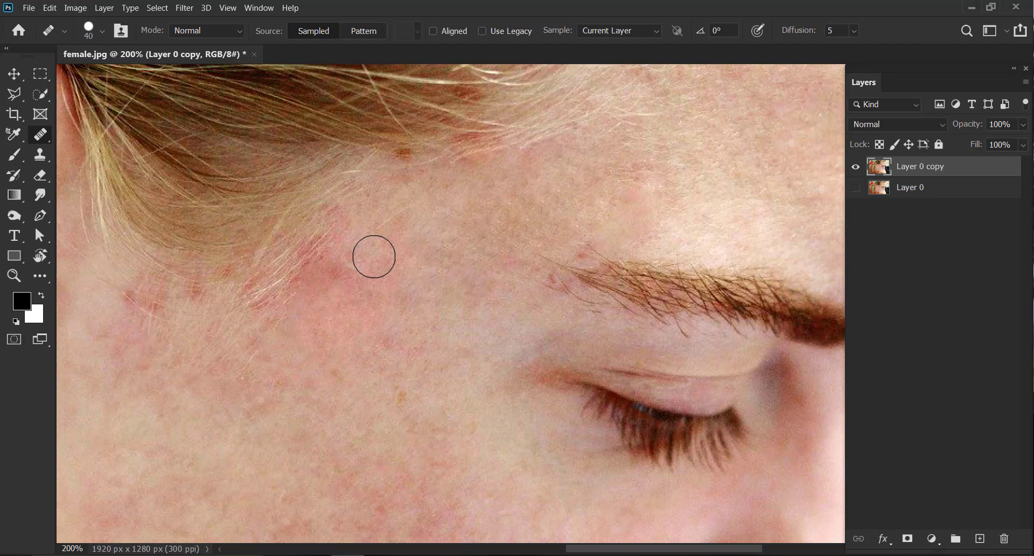
left_click_drag(339, 274, 358, 281)
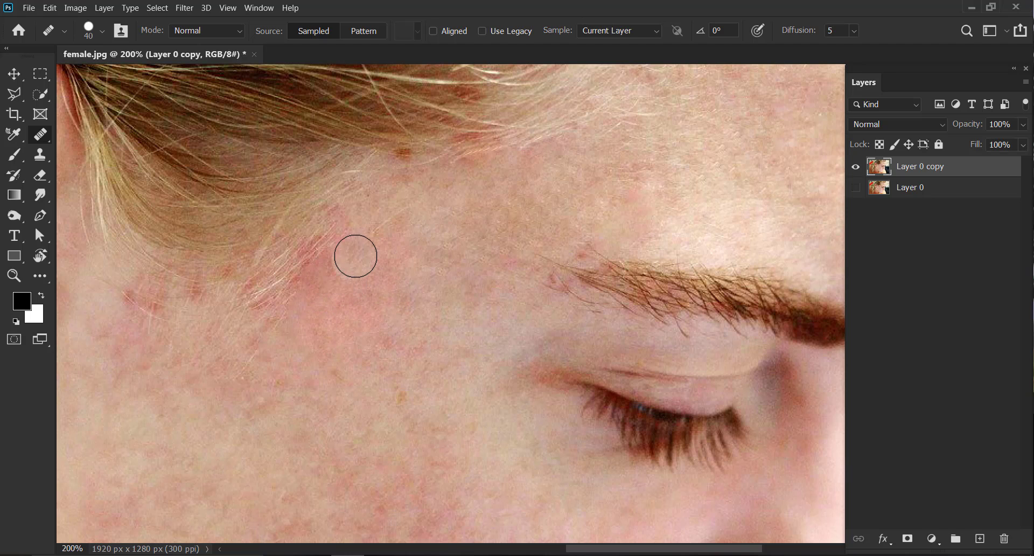
left_click_drag(380, 242, 397, 223)
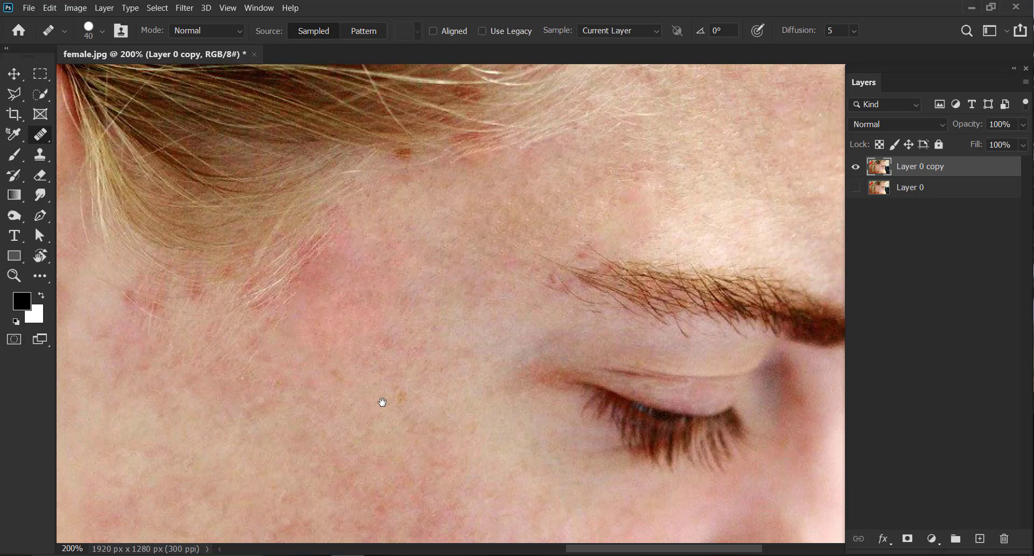
Spot-heal the orange speck near the eyebrow and a blemish on the upper cheek.
scroll(389, 349, "down", 3)
left_click(384, 305)
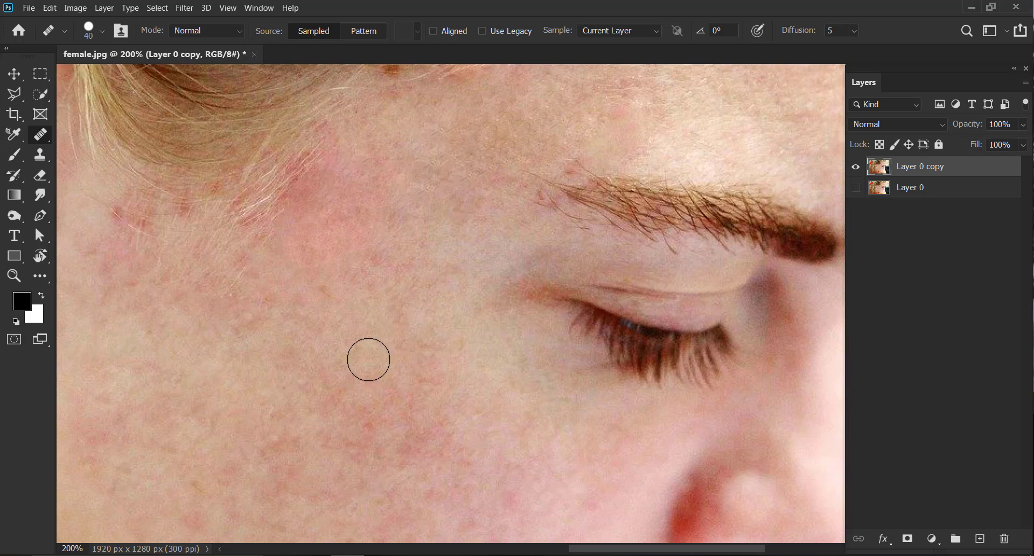
left_click_drag(389, 388, 384, 335)
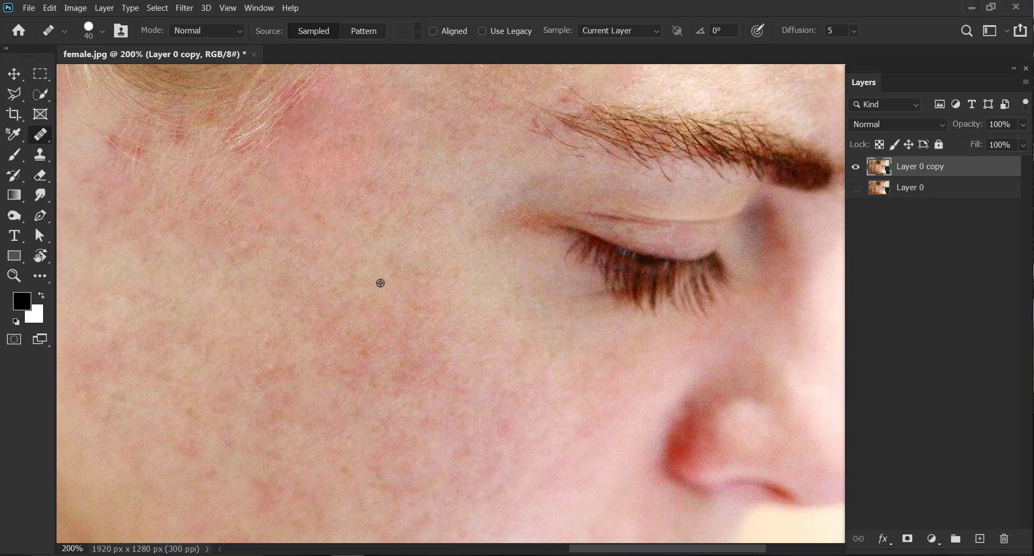
scroll(351, 323, "down", 3)
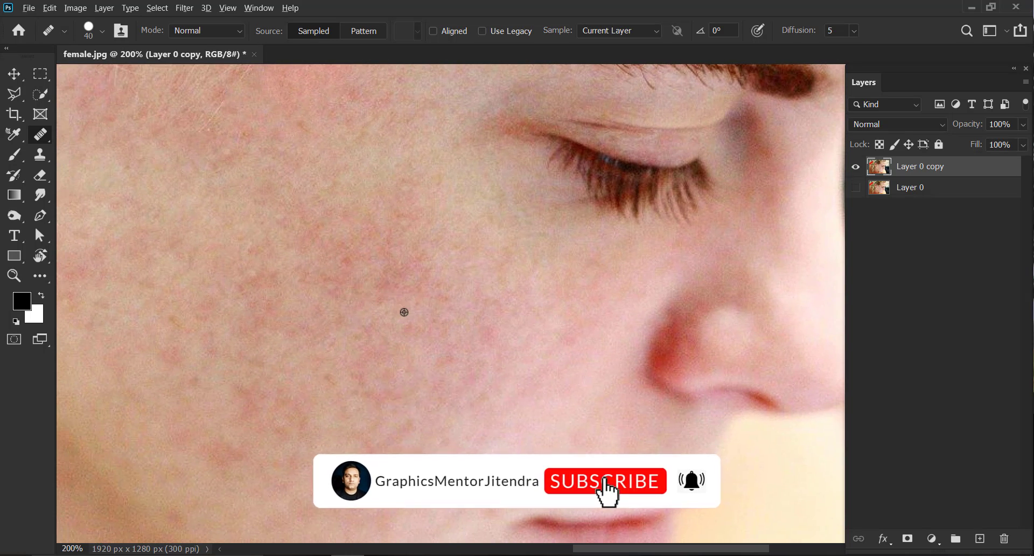
scroll(404, 323, "down", 3)
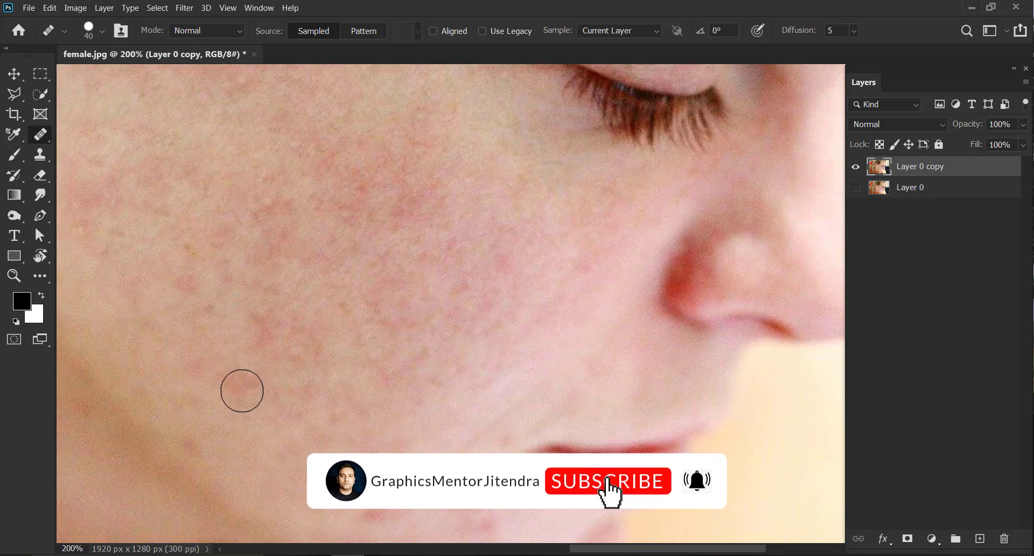
left_click(256, 342)
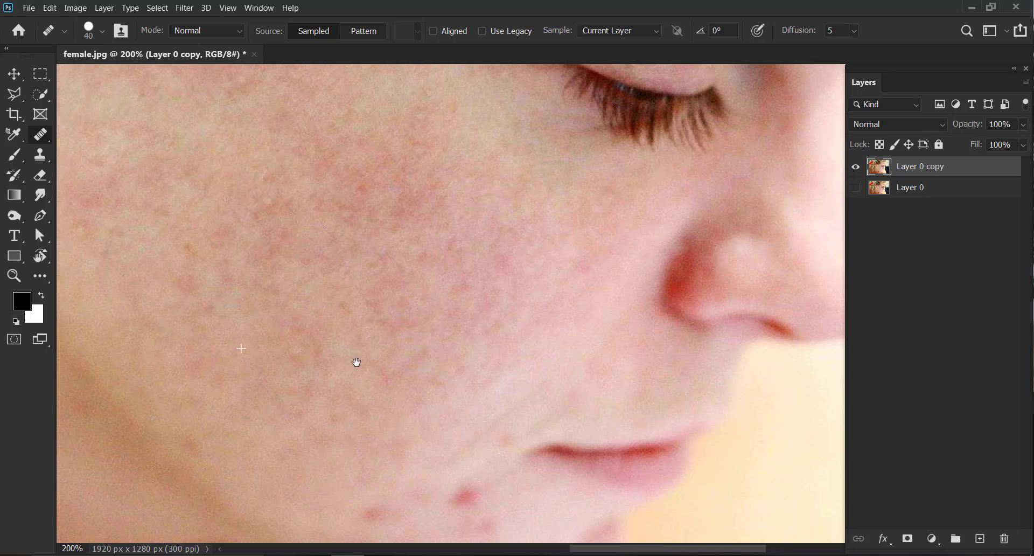
Spot-heal the three red blemishes above and on the chin, then zoom out to the whole face.
scroll(358, 362, "down", 3)
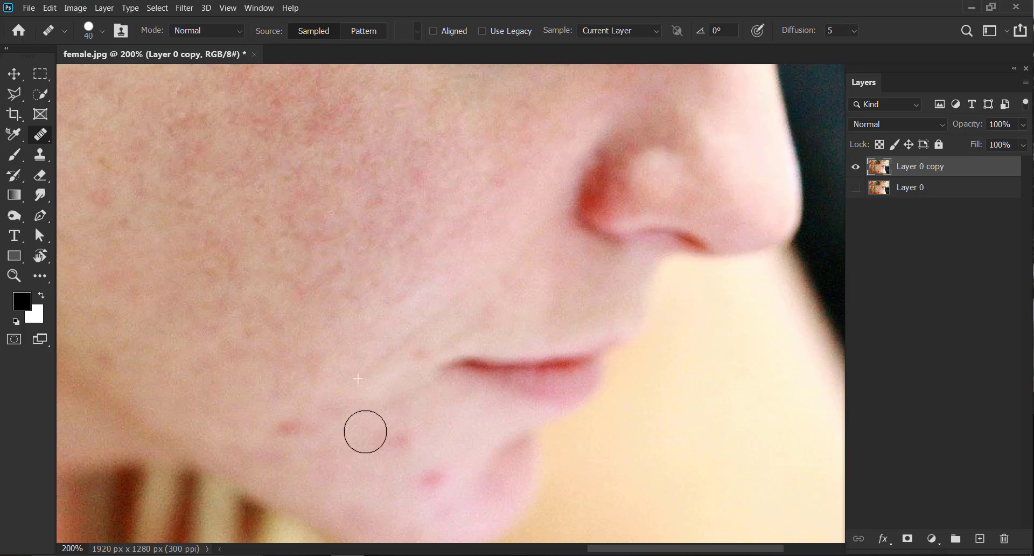
left_click(286, 431)
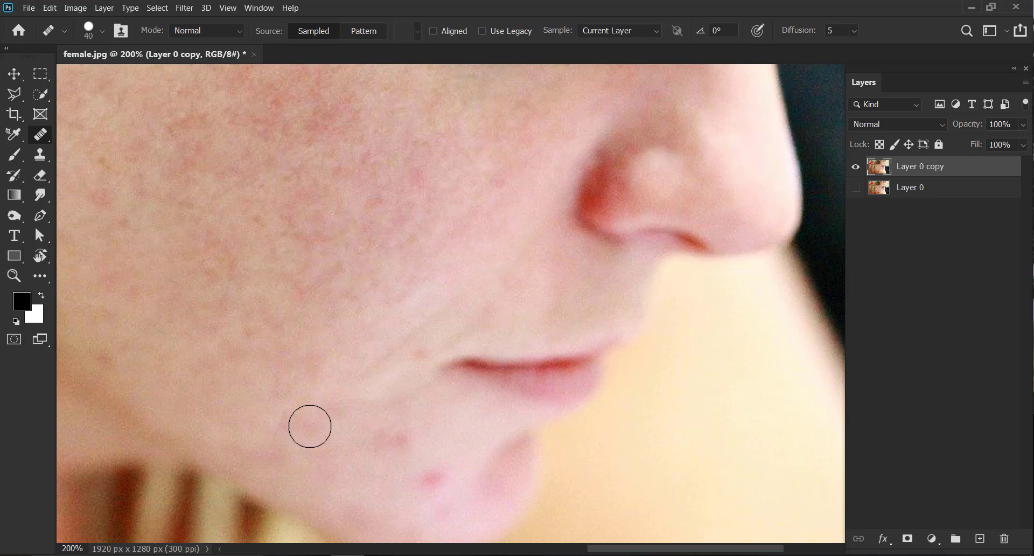
left_click(399, 449)
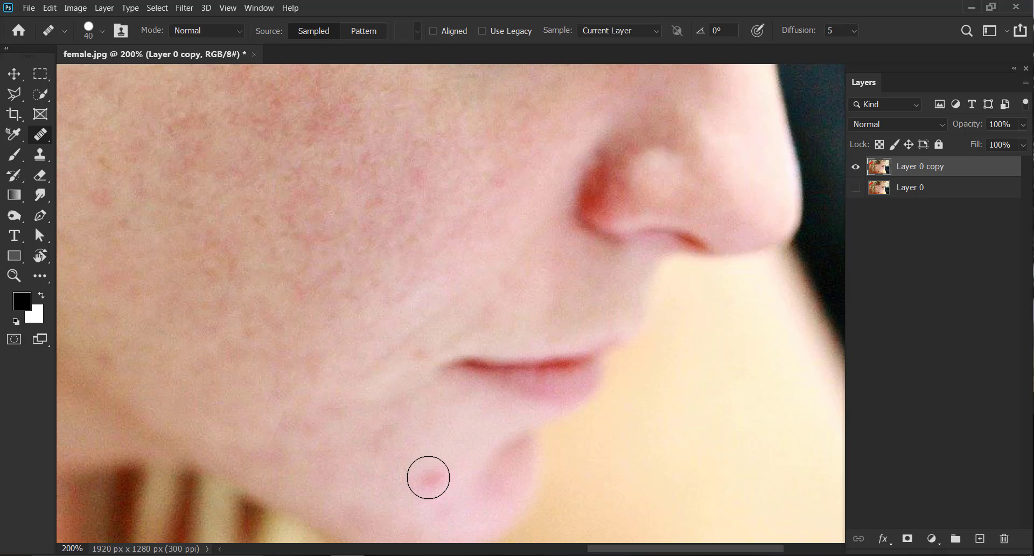
left_click(428, 477)
scroll(484, 418, "up", 2)
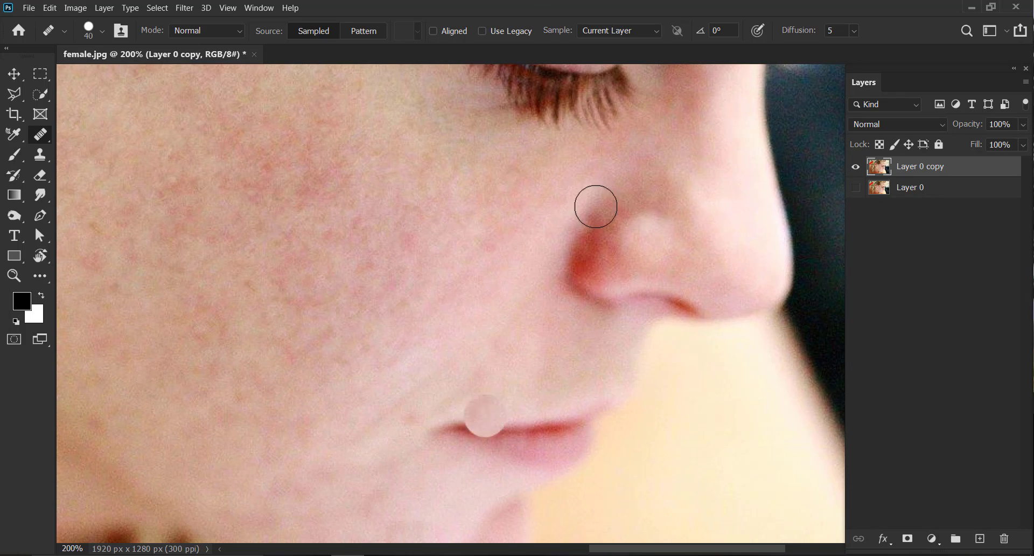
key("ctrl+minus")
key("ctrl+minus")
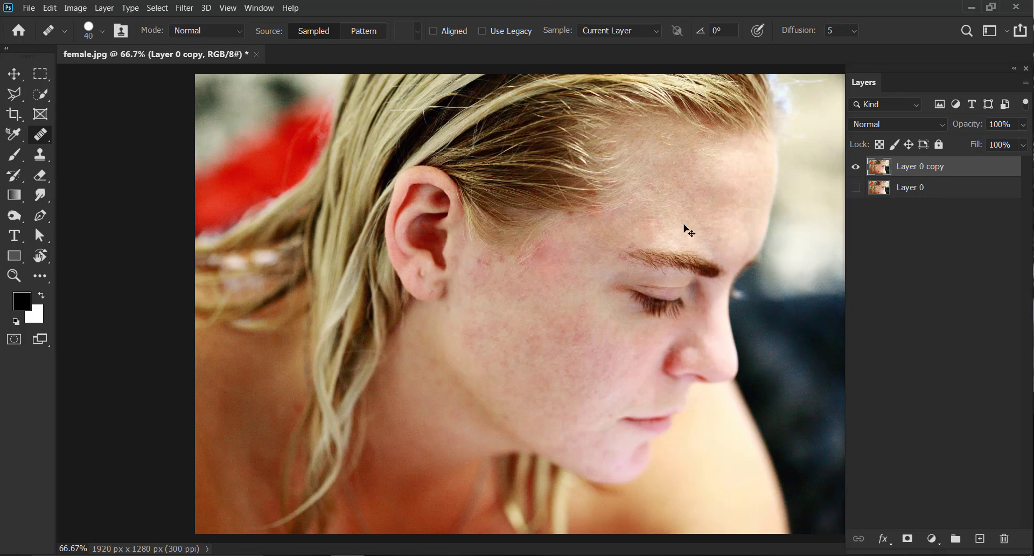
At 100% zoom, toggle Layer 0 copy's visibility to compare the retouch against the original.
key("ctrl+plus")
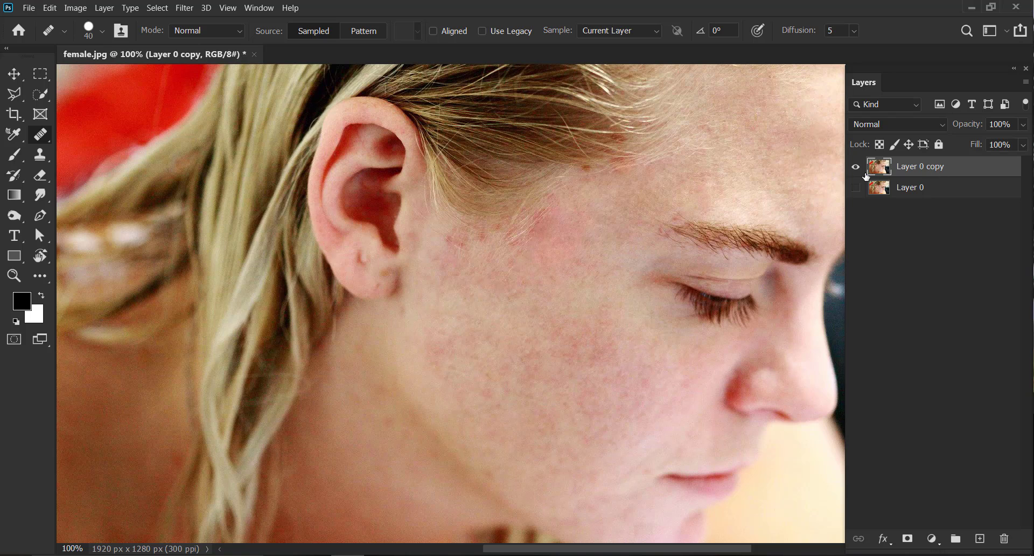
left_click(856, 168)
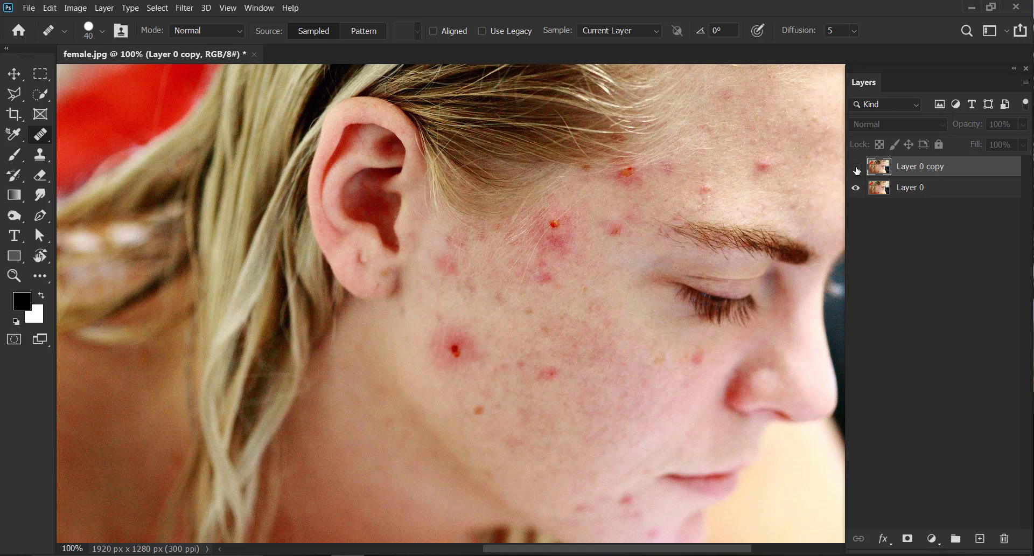
left_click(856, 168)
left_click(856, 168)
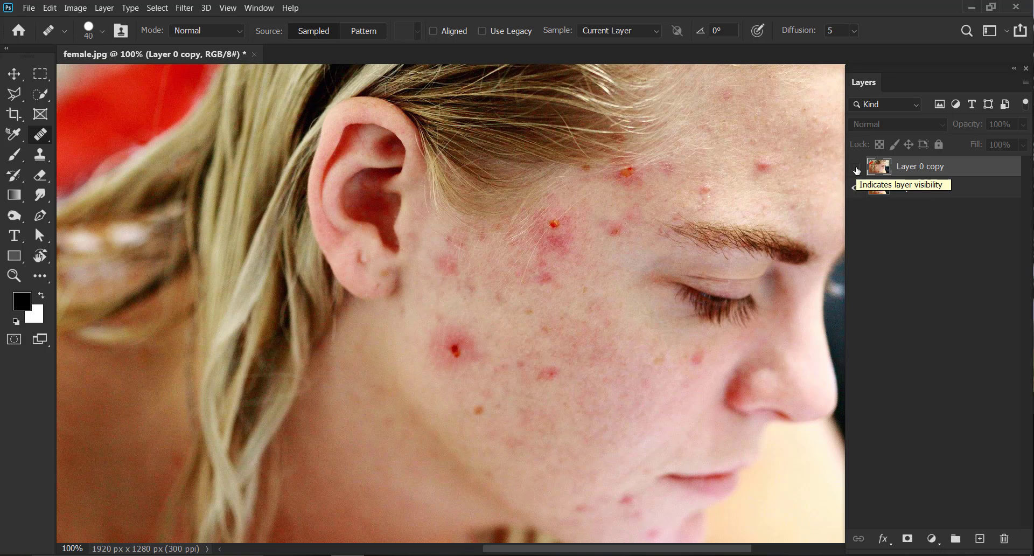
left_click(856, 168)
Spot-heal the four leftover spots on the forehead and near the hairline.
left_click_drag(564, 231, 439, 253)
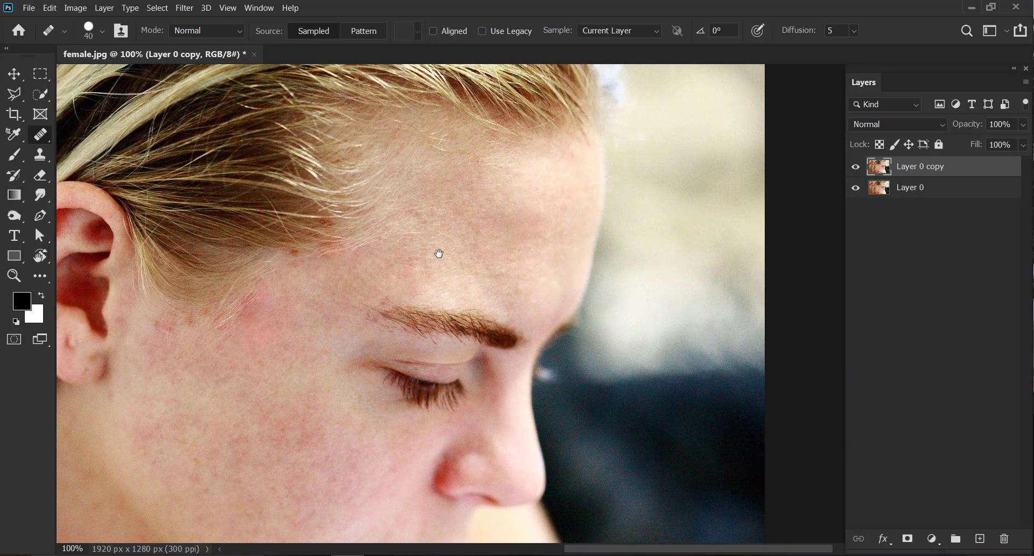
left_click_drag(494, 340, 427, 159)
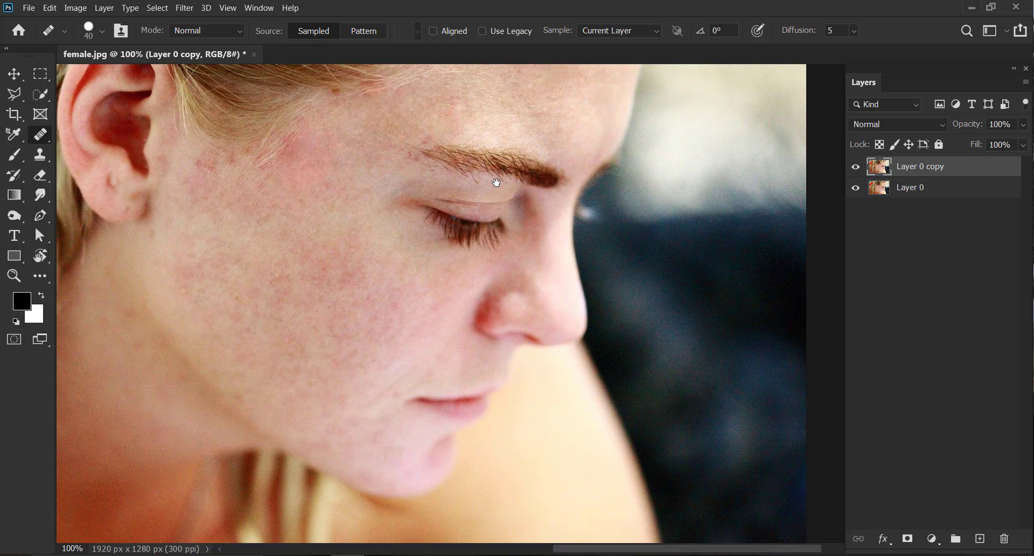
left_click(269, 181)
left_click(294, 128)
left_click(349, 101)
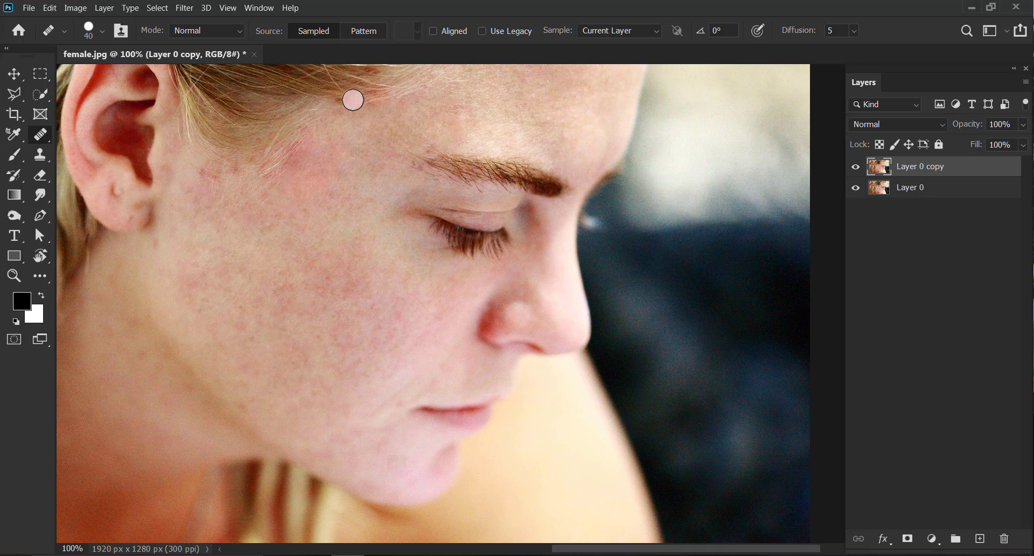
left_click(356, 109)
key("z")
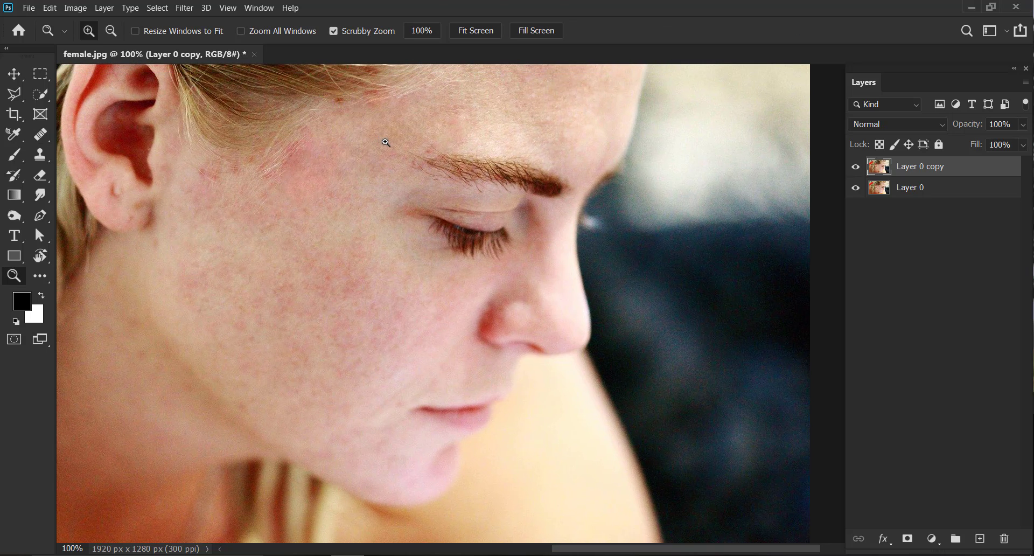